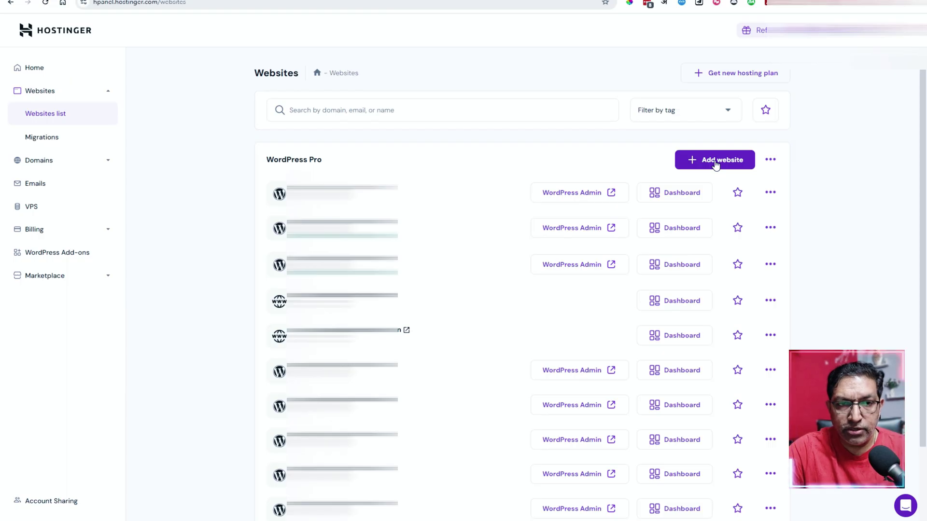
# Add a new website in hPanel and choose WordPress as its type
pyautogui.click(716, 166)
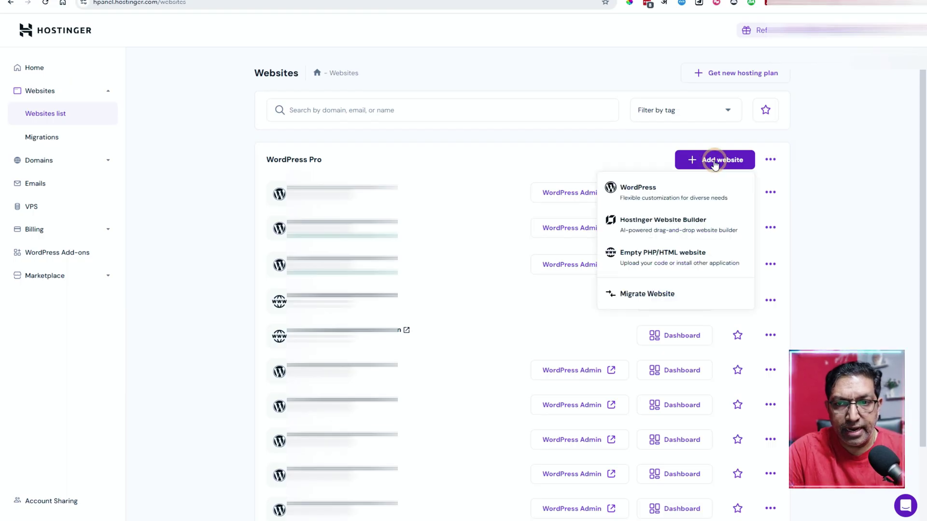
pyautogui.click(641, 195)
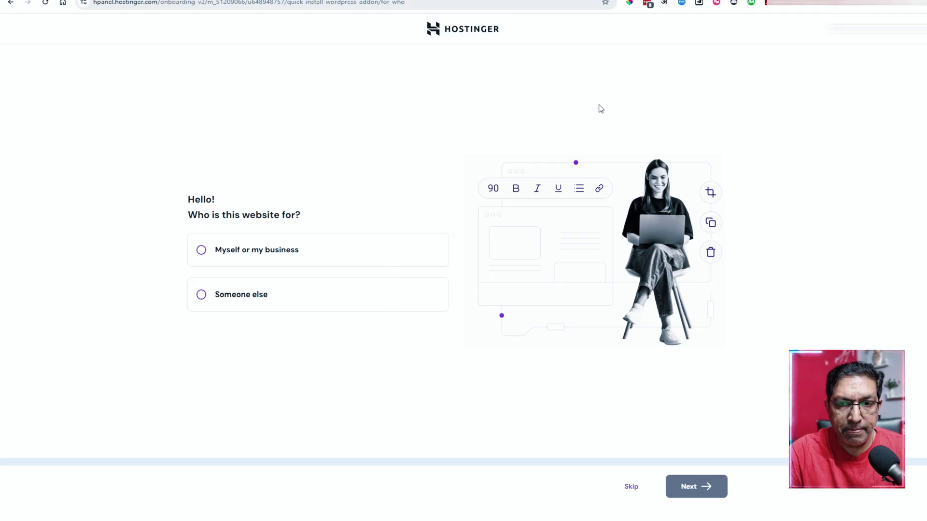
# Mark the site as for yourself or your business and enter the WordPress admin e-mail
pyautogui.click(203, 256)
pyautogui.click(694, 487)
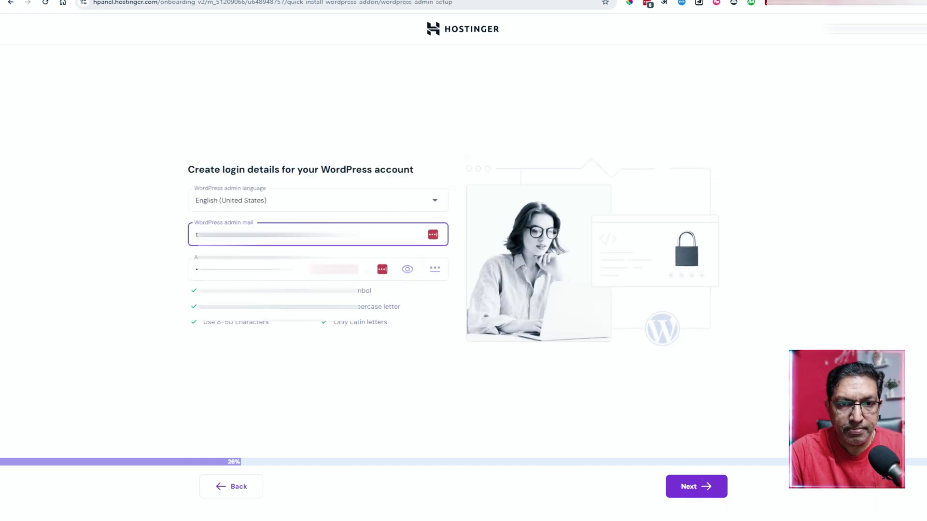
pyautogui.click(335, 226)
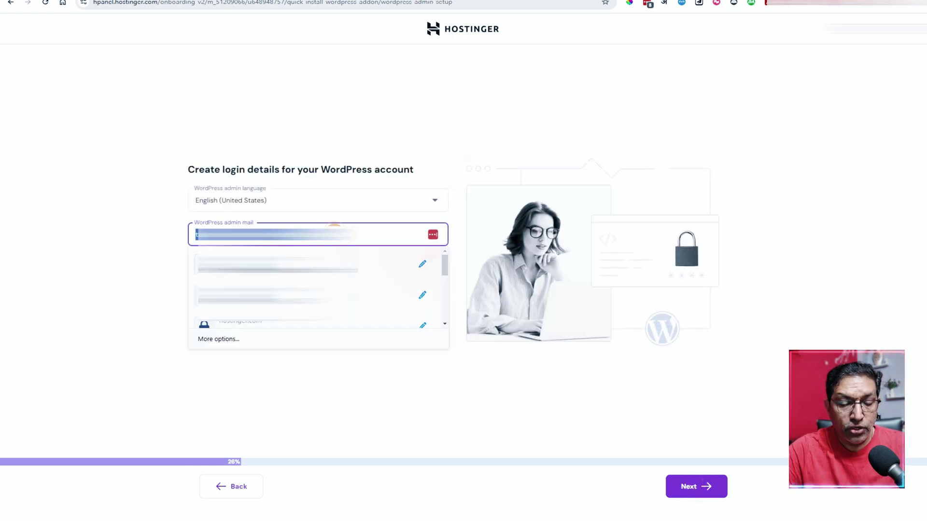
pyautogui.write('c')
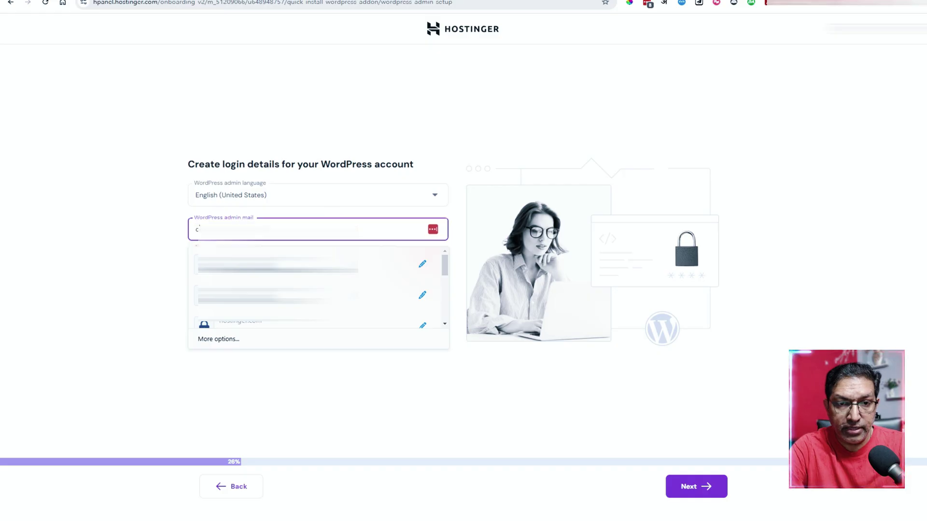
pyautogui.press('Escape')
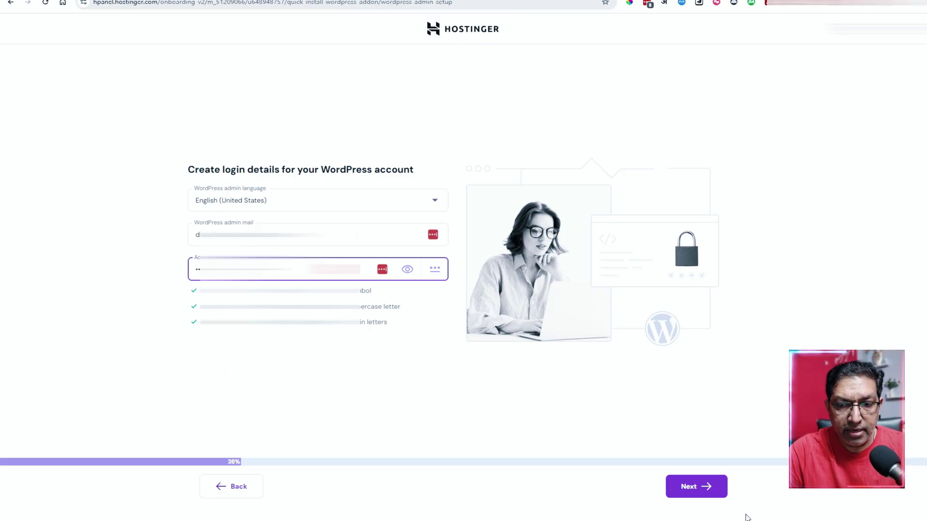
pyautogui.click(694, 489)
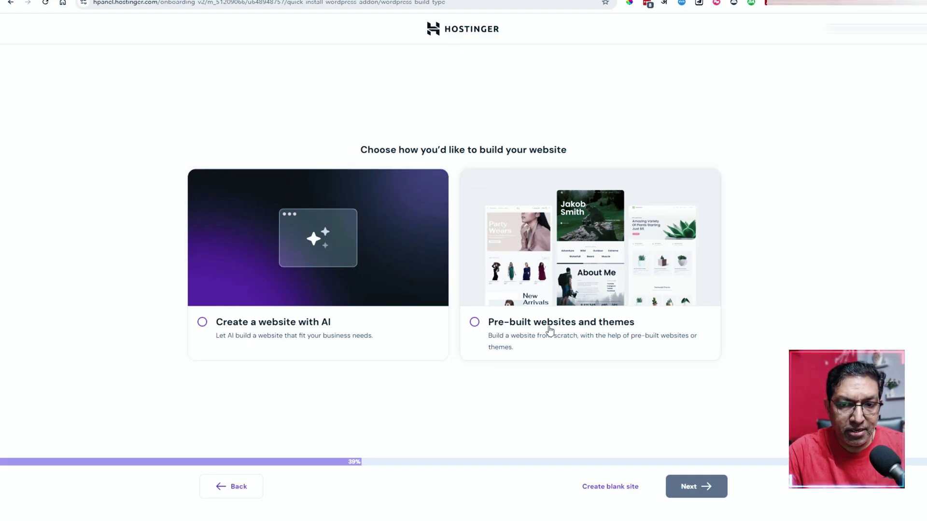
# Choose pre-built websites and select the Affiliate Marketing blog template
pyautogui.click(477, 325)
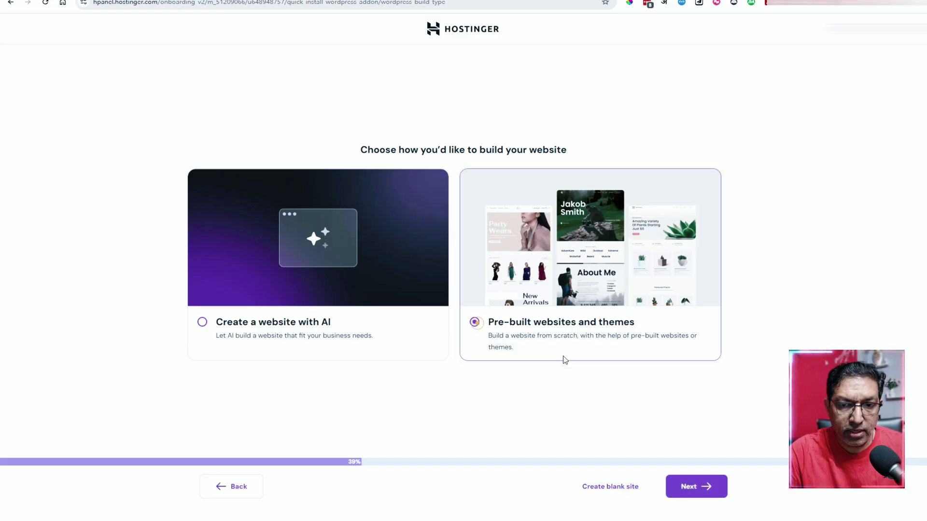
pyautogui.click(685, 488)
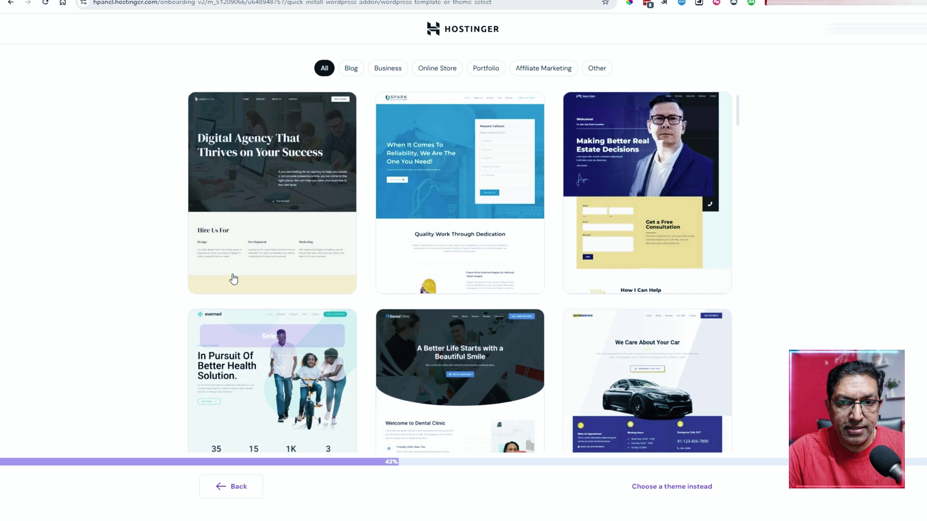
pyautogui.click(543, 71)
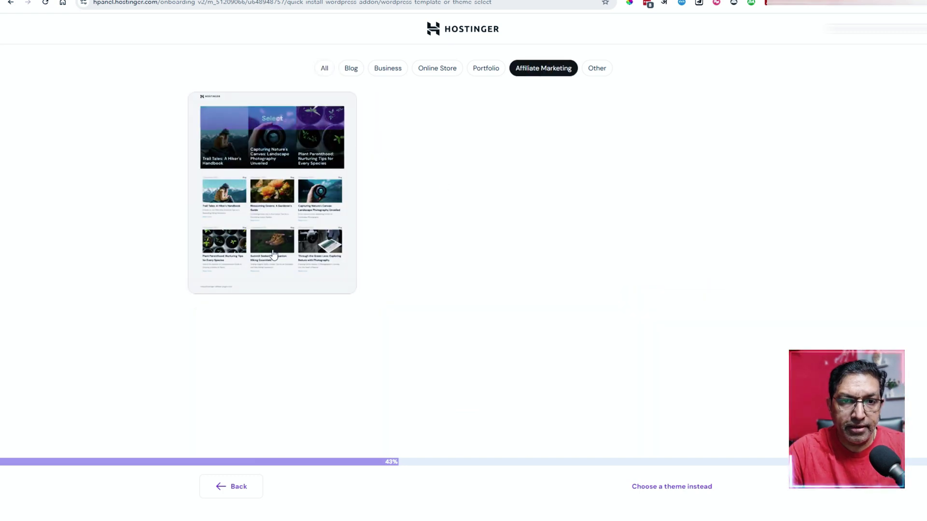
pyautogui.moveTo(293, 178)
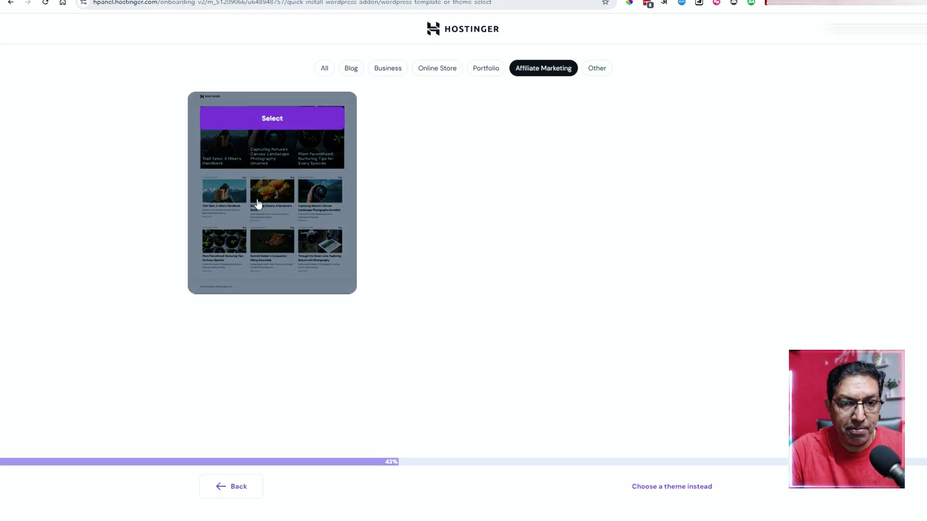
pyautogui.click(279, 120)
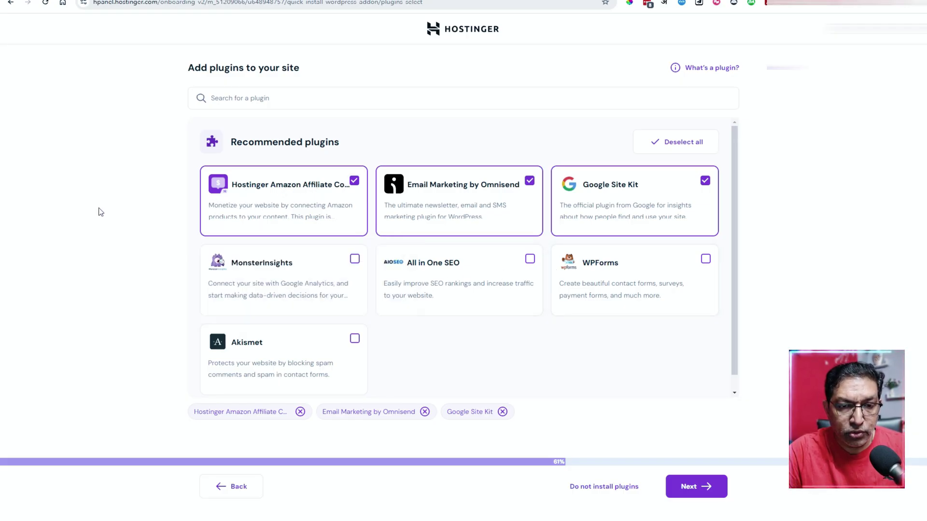
# Uncheck Omnisend Email Marketing and Google Site Kit, keeping only Hostinger Amazon Affiliate
pyautogui.click(530, 181)
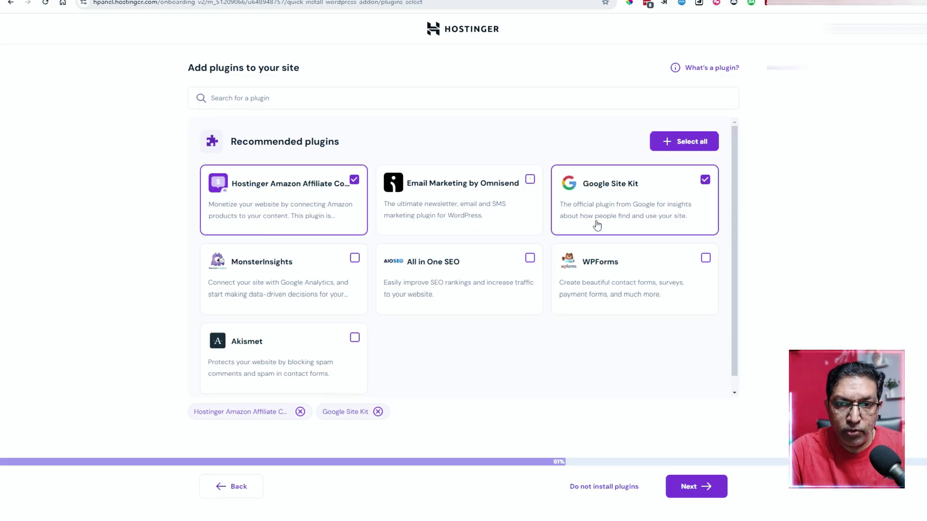
pyautogui.click(705, 180)
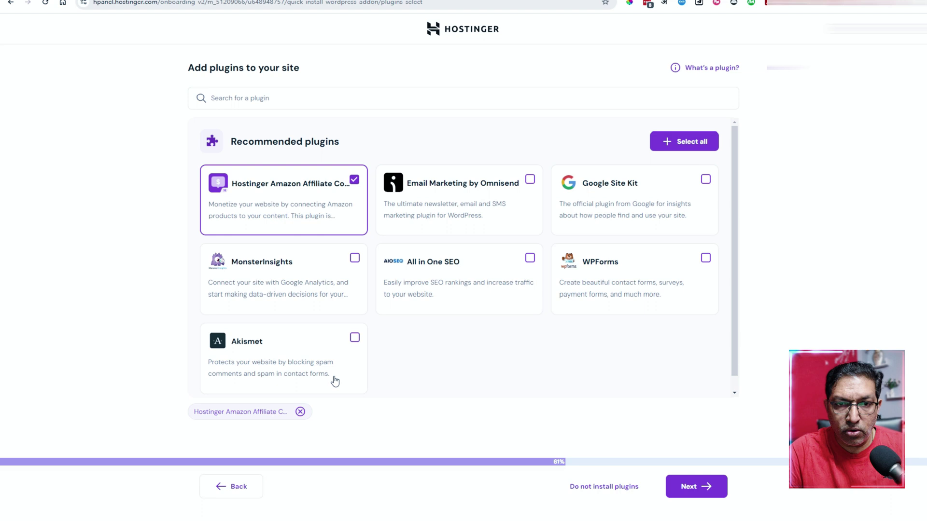
pyautogui.click(701, 488)
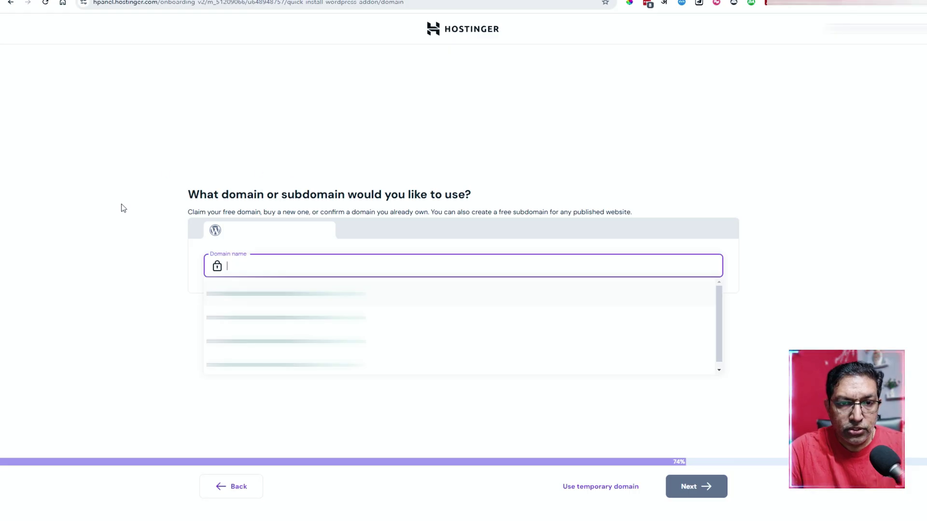
# Paste amazonaffiliatemarketing.com as the domain and confirm you already own it
pyautogui.click(438, 141)
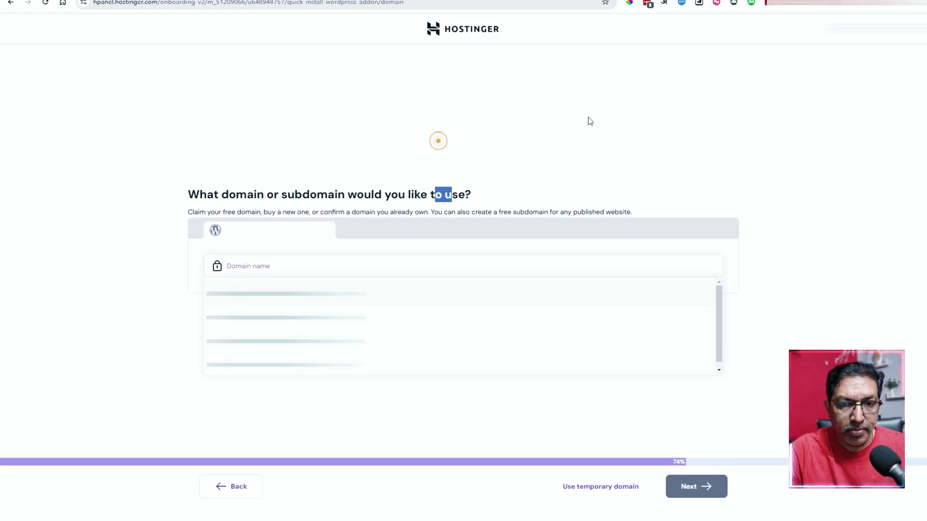
pyautogui.click(289, 264)
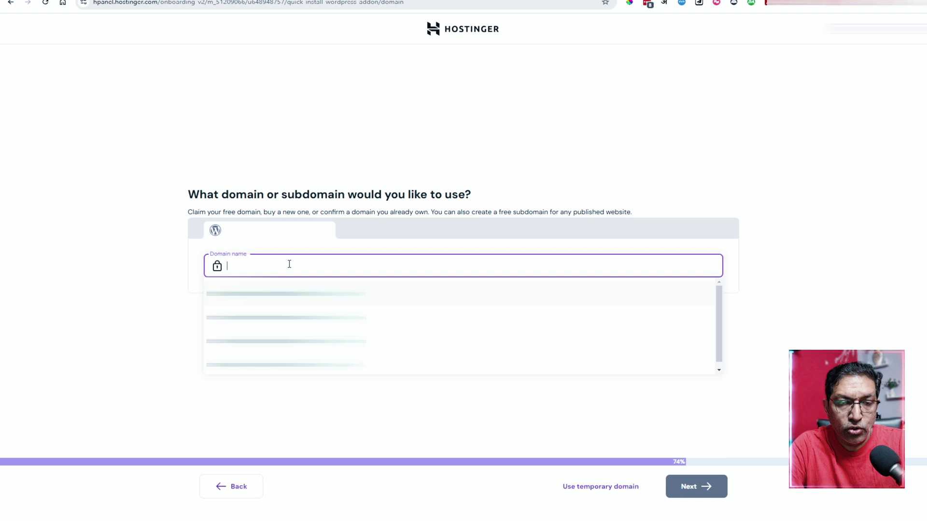
pyautogui.write('amazonaffiliatemarketing.com')
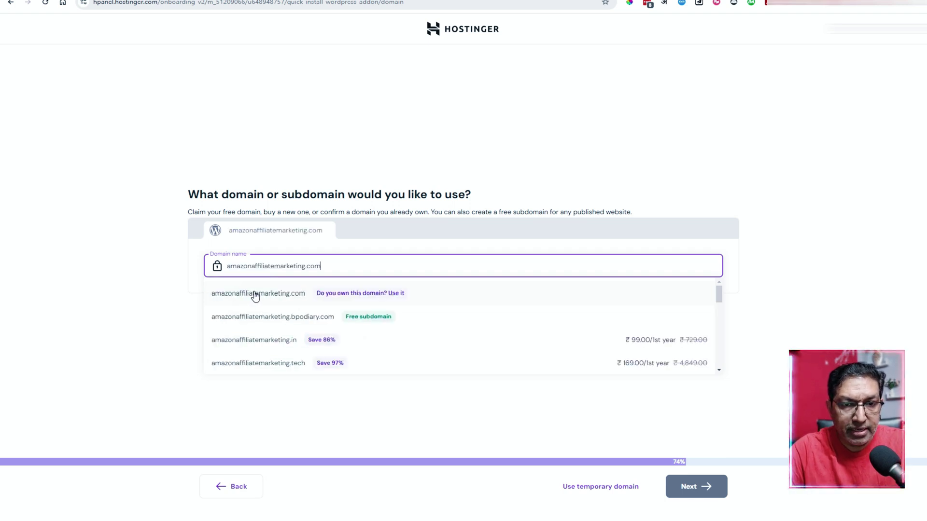
pyautogui.click(255, 295)
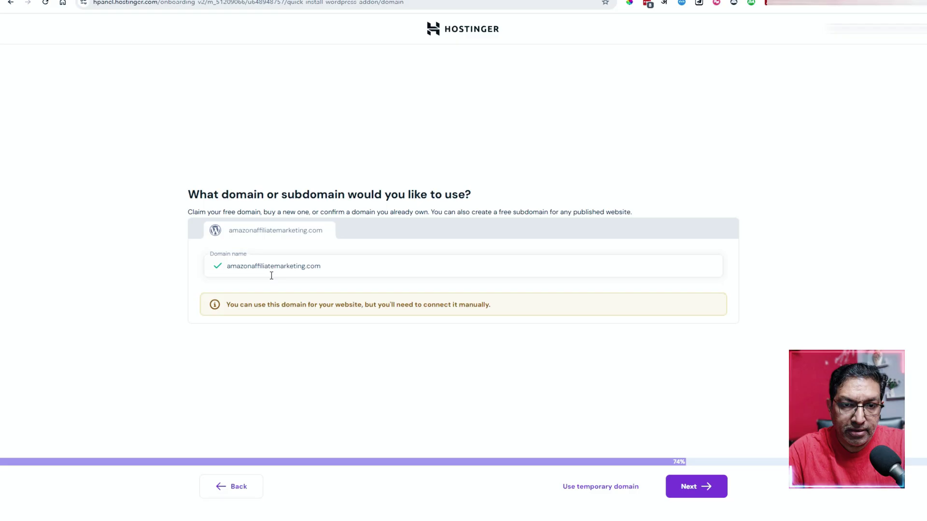
# Finish setup on a temporary domain and open the new site's WordPress setup page
pyautogui.click(587, 489)
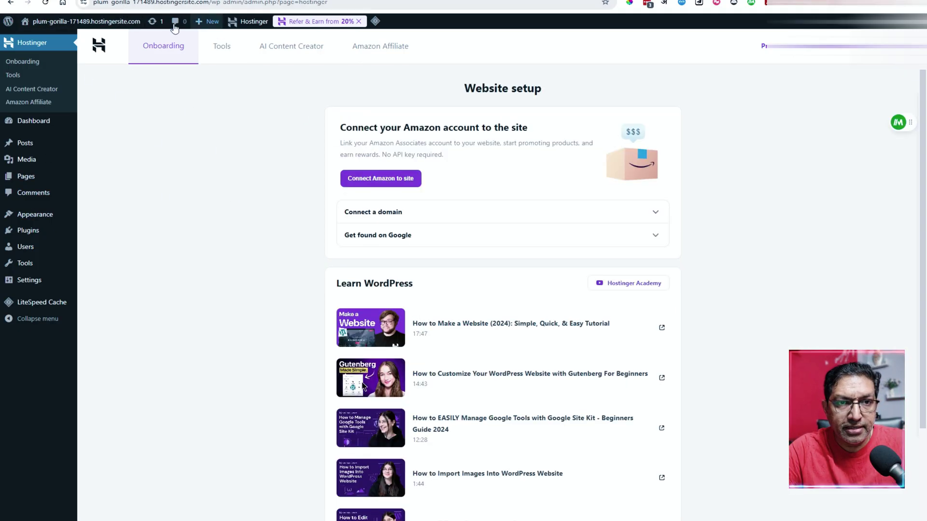
pyautogui.click(215, 166)
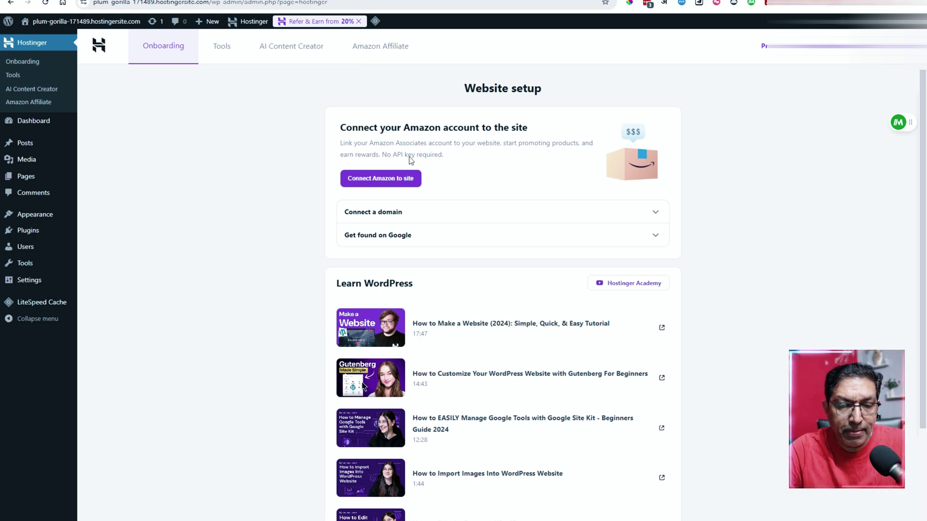
# Connect the Amazon Associates account for India - amazon.in using the tracking ID
pyautogui.click(385, 182)
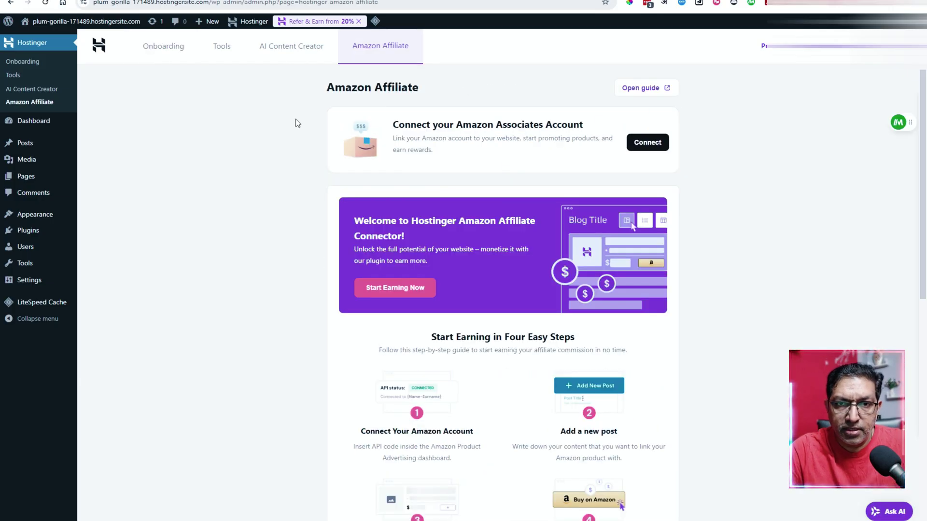
pyautogui.click(649, 144)
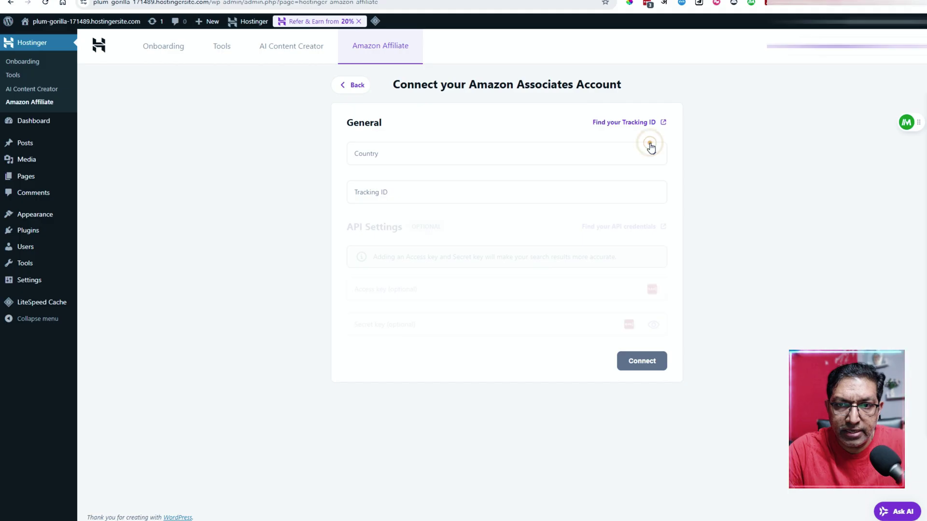
pyautogui.click(534, 157)
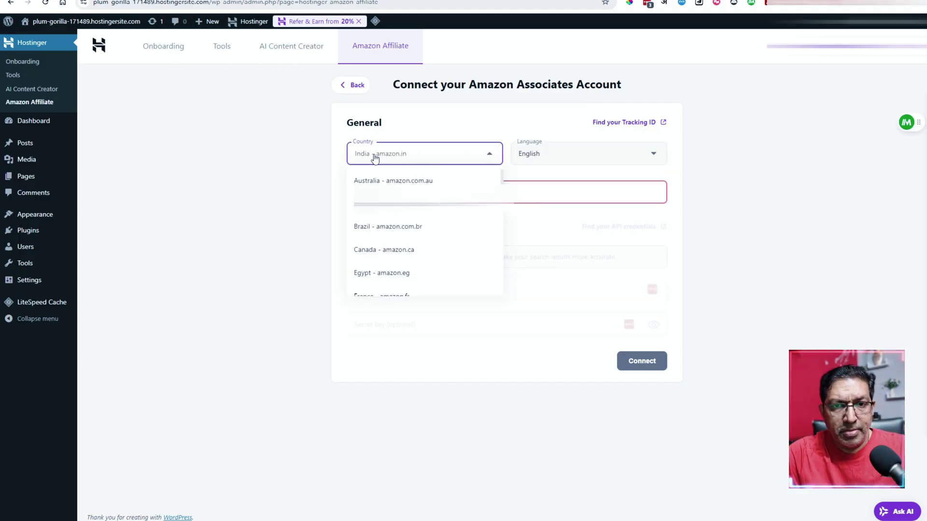
pyautogui.click(812, 232)
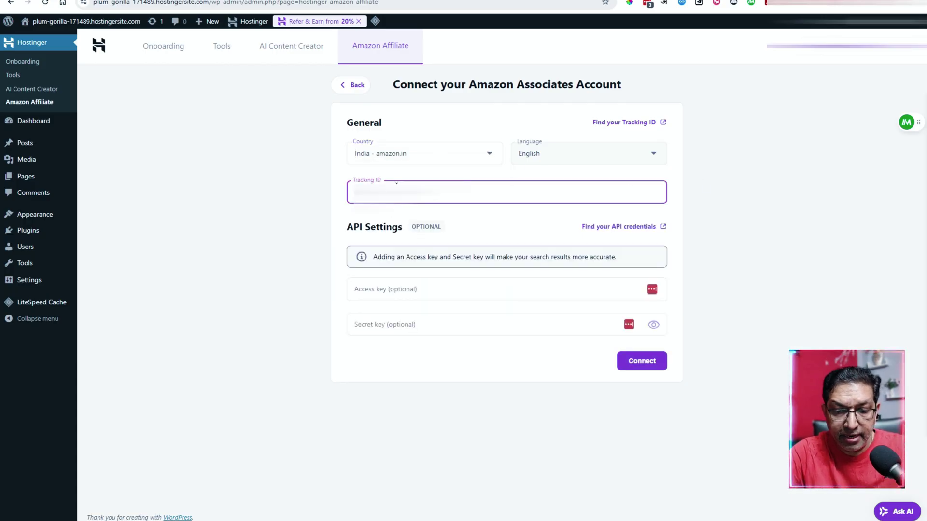
pyautogui.click(758, 295)
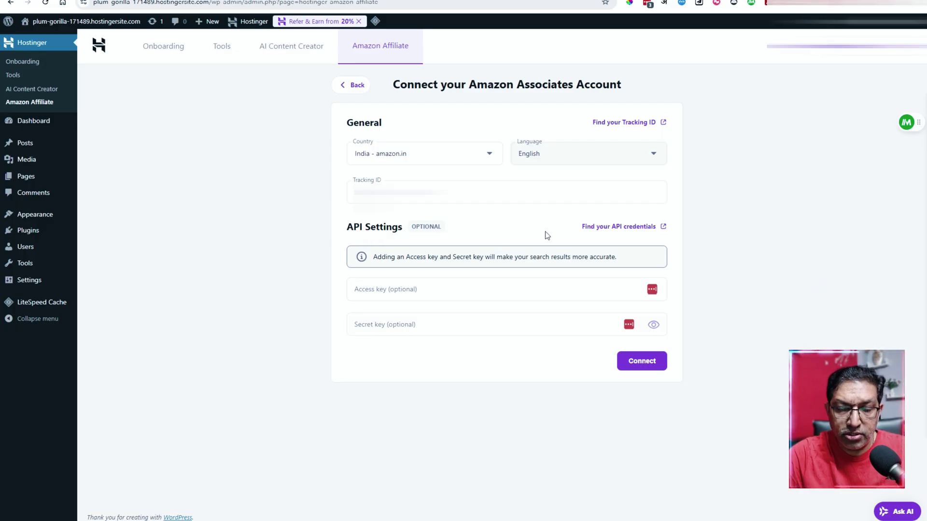
pyautogui.click(647, 365)
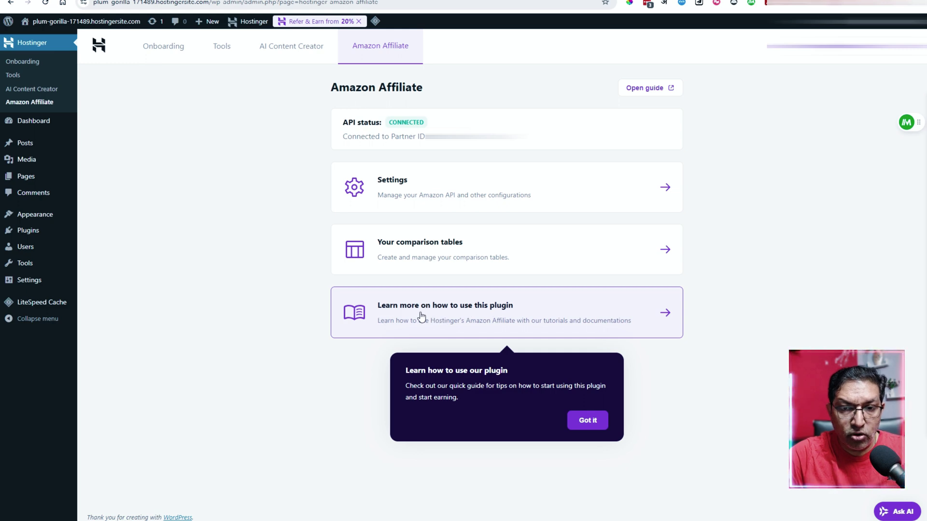
# Create a new comparison table named 'Mobile Phones under Rs.10000'
pyautogui.click(590, 423)
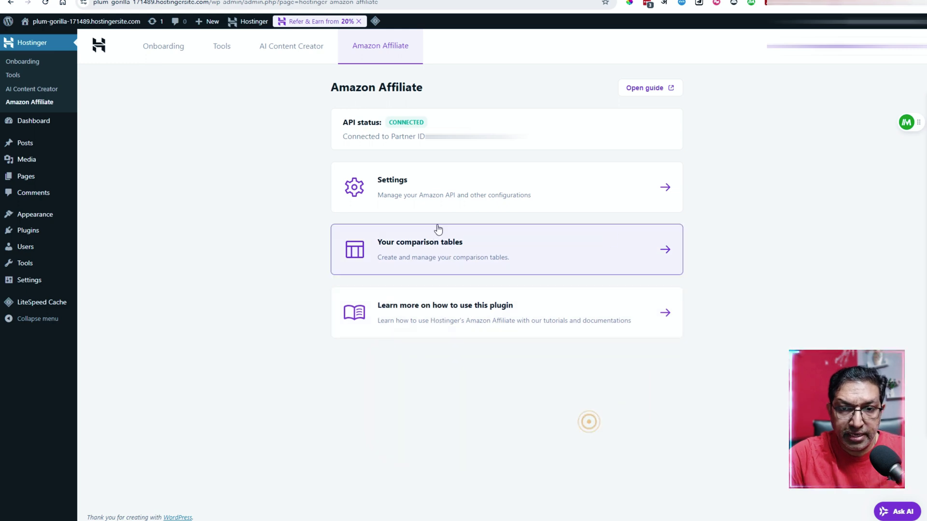
pyautogui.click(516, 244)
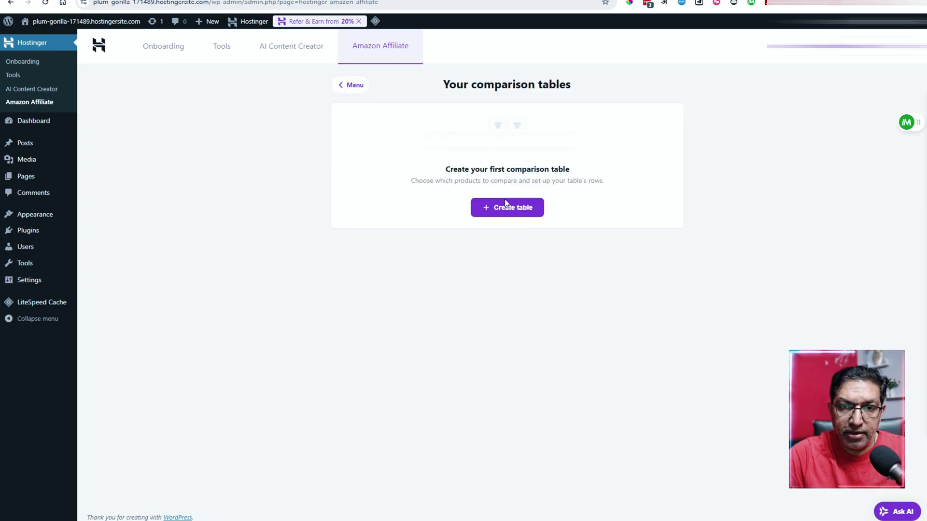
pyautogui.click(504, 207)
pyautogui.click(410, 198)
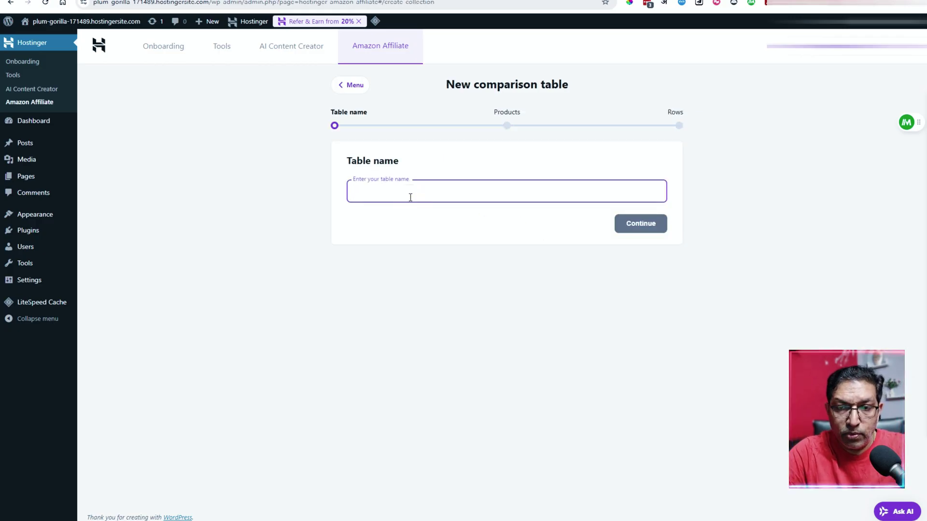
pyautogui.write('MOb')
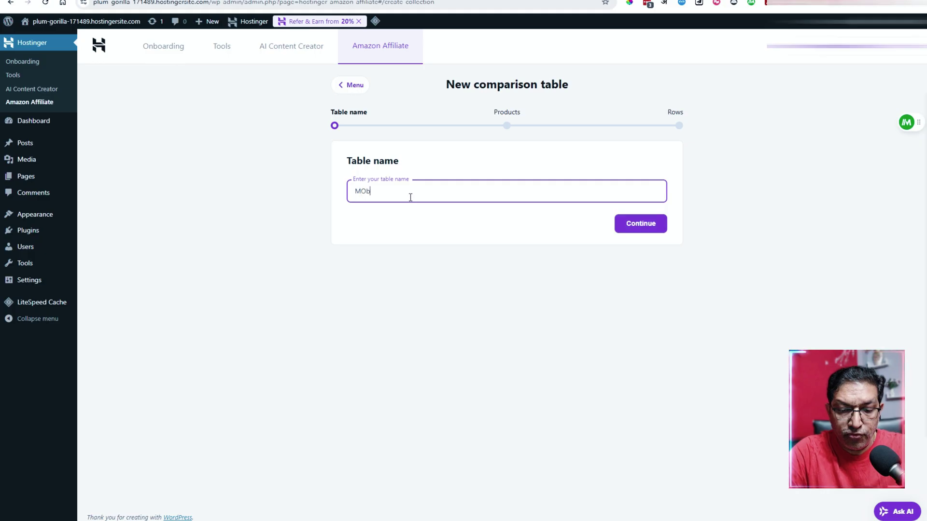
pyautogui.press('BackSpace')
pyautogui.press('BackSpace')
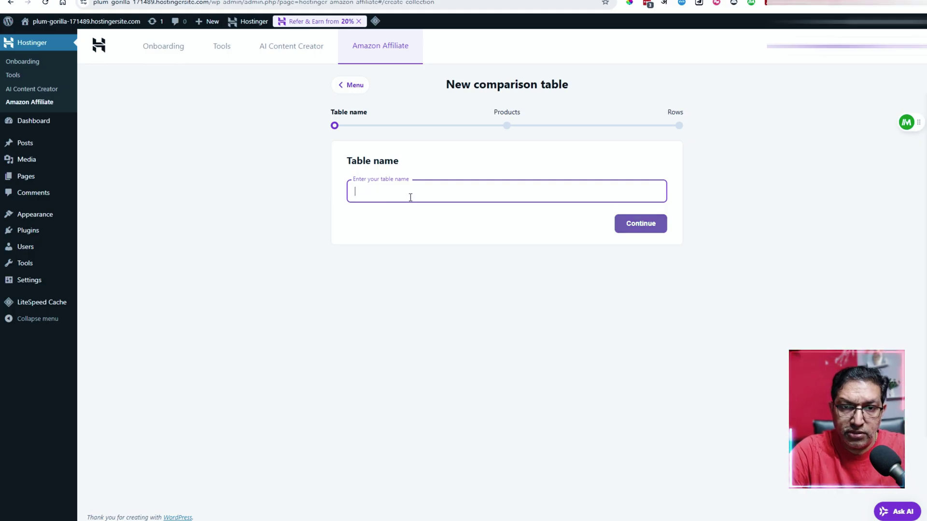
pyautogui.write('Mobile Phones under Rs.10000')
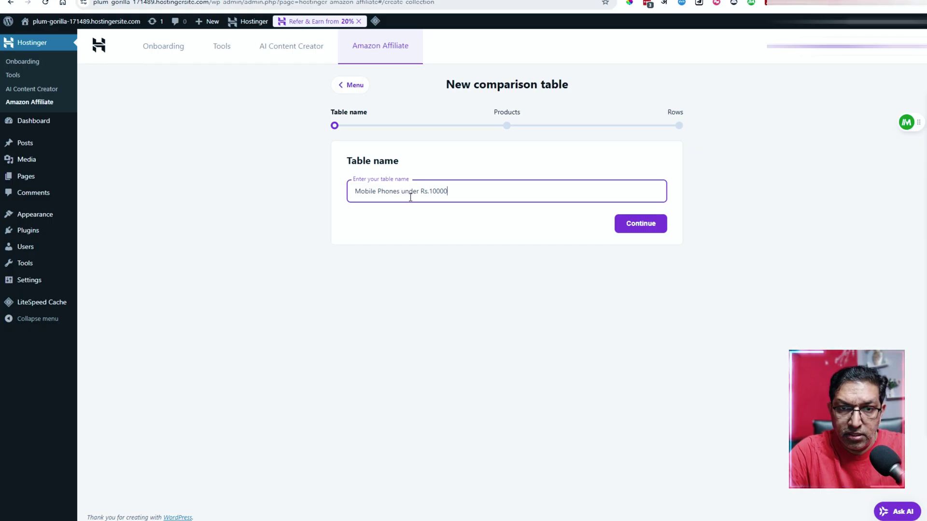
pyautogui.click(643, 224)
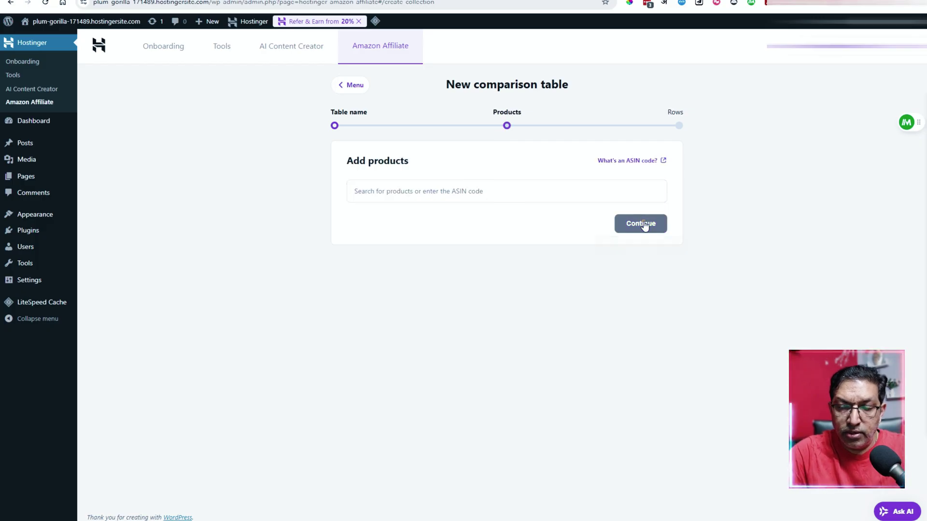
# Search Amazon for 'mobile phones' and add the Samsung Galaxy M05 and Galaxy A05
pyautogui.click(450, 192)
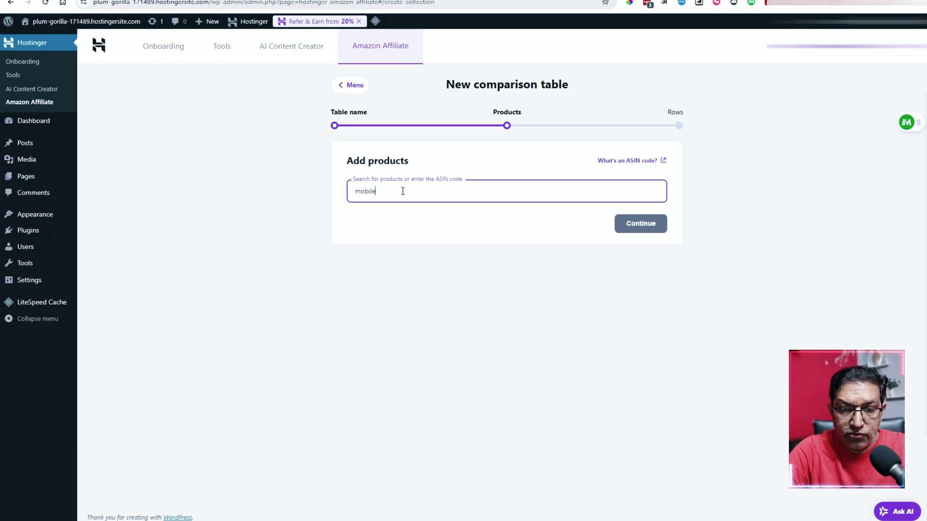
pyautogui.write('mobile phones')
pyautogui.press('Return')
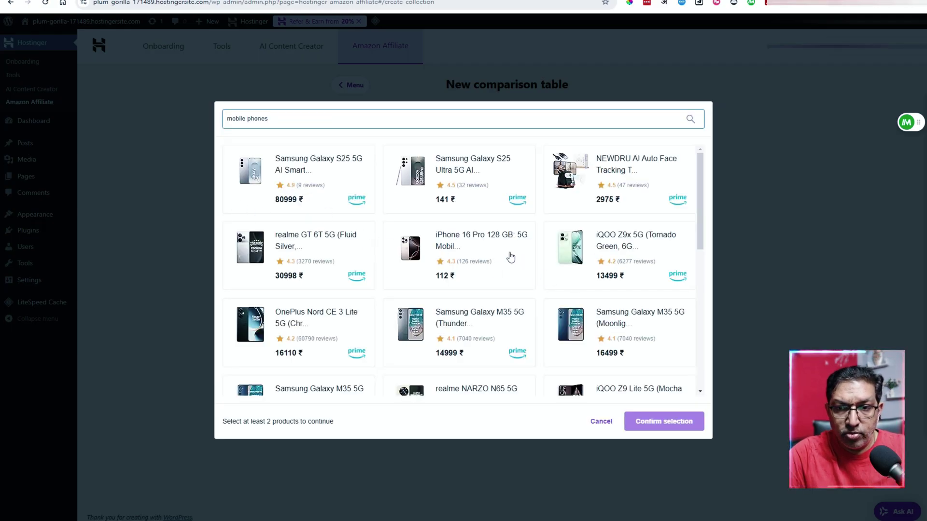
pyautogui.scroll(-1, 457, 238)
pyautogui.scroll(-4, 457, 237)
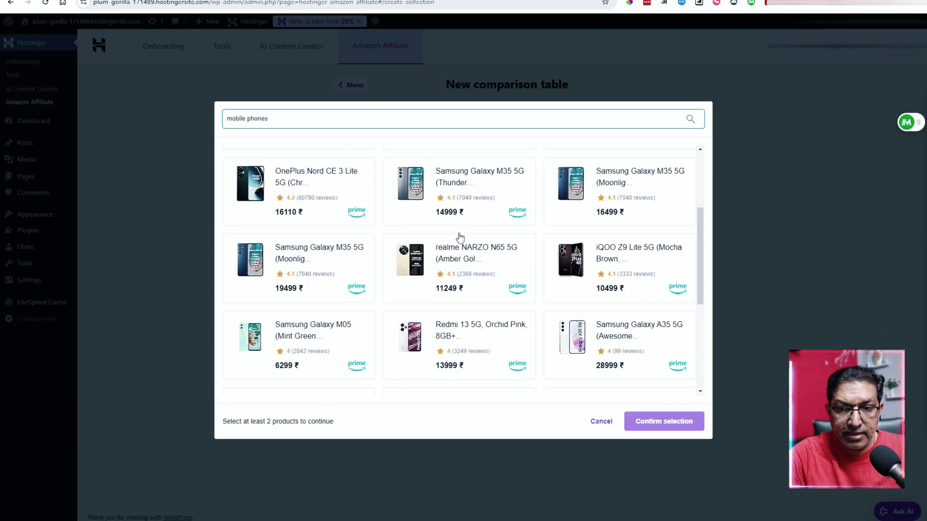
pyautogui.scroll(-1, 459, 237)
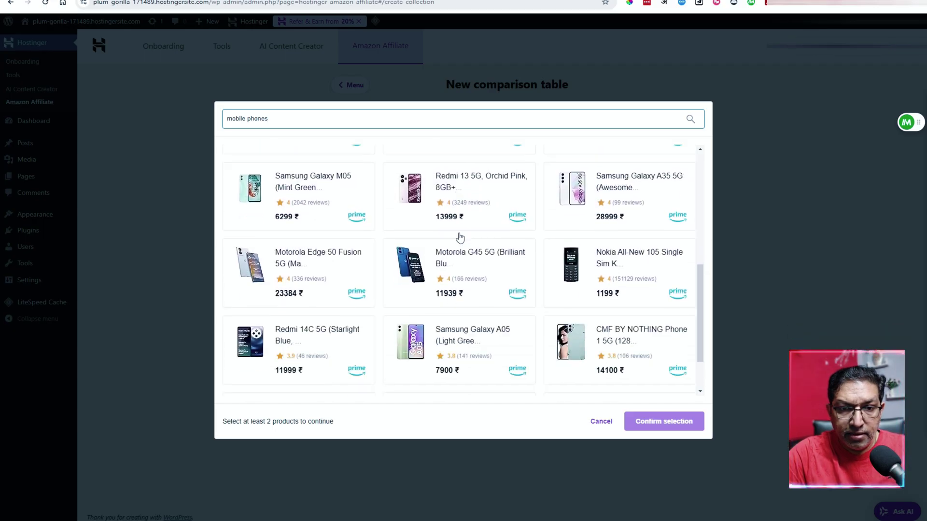
pyautogui.click(331, 200)
pyautogui.scroll(-1, 558, 235)
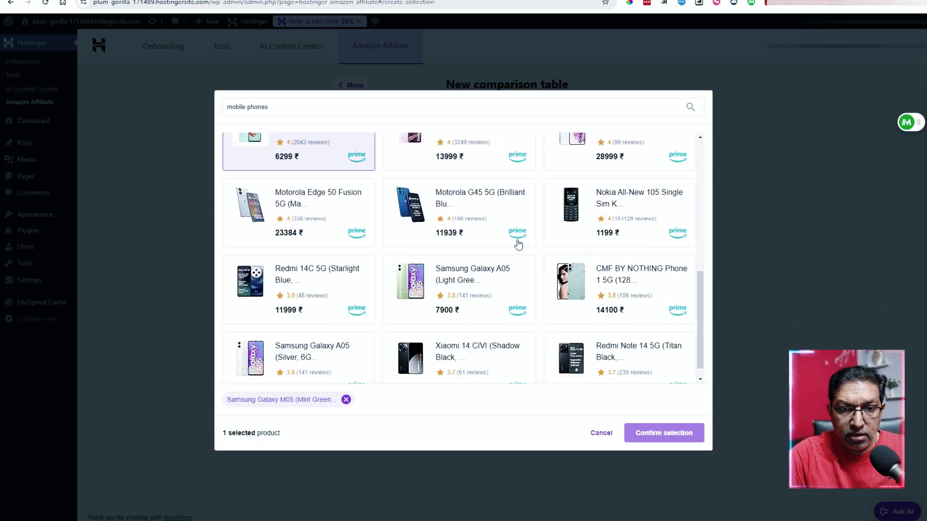
pyautogui.click(511, 280)
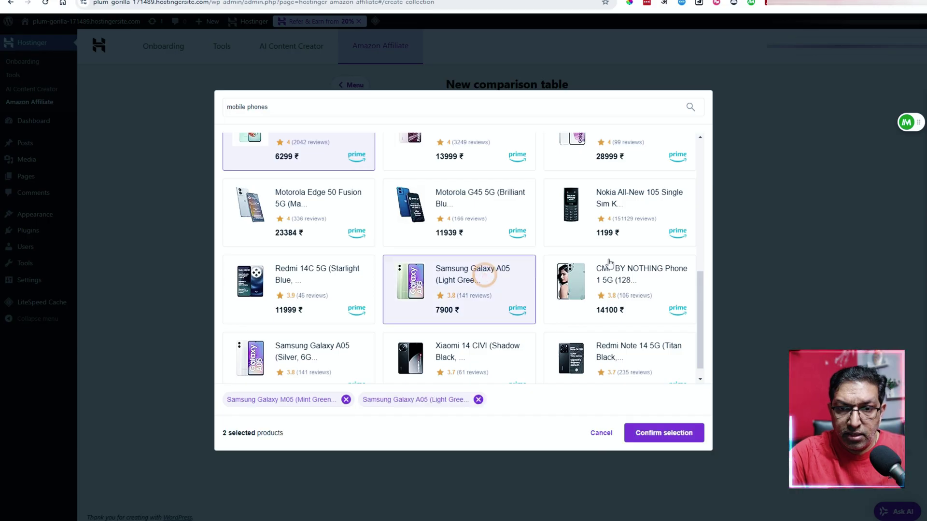
pyautogui.scroll(-1, 488, 276)
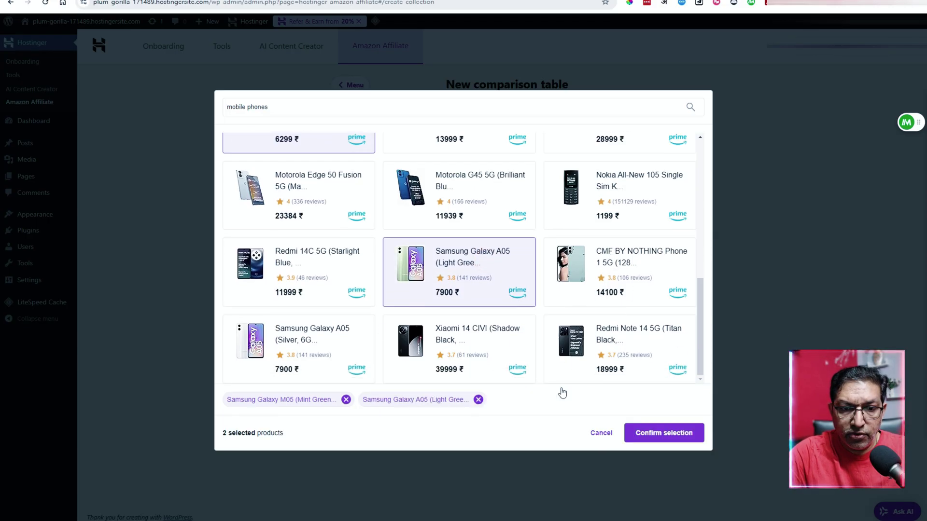
pyautogui.click(664, 433)
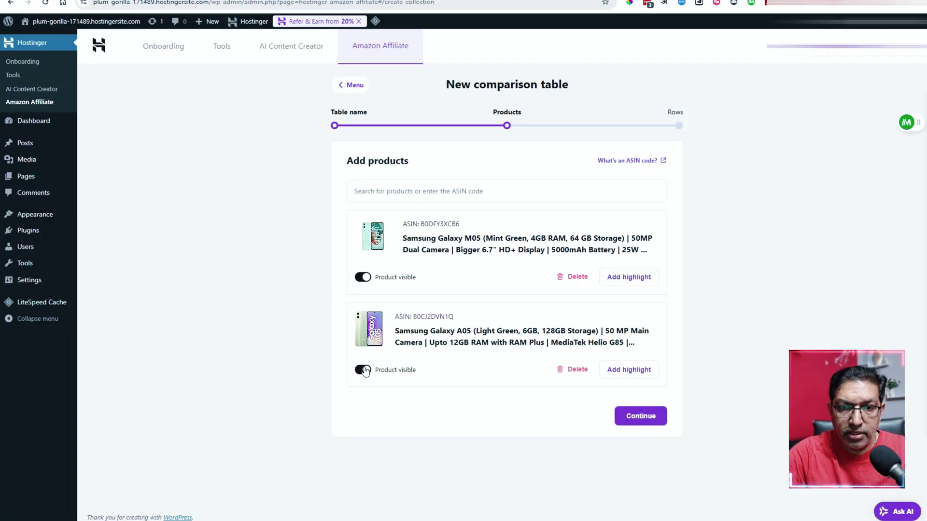
# Highlight the Galaxy M05, keep the Title, Thumbnail, Price and More information rows, and save
pyautogui.click(635, 278)
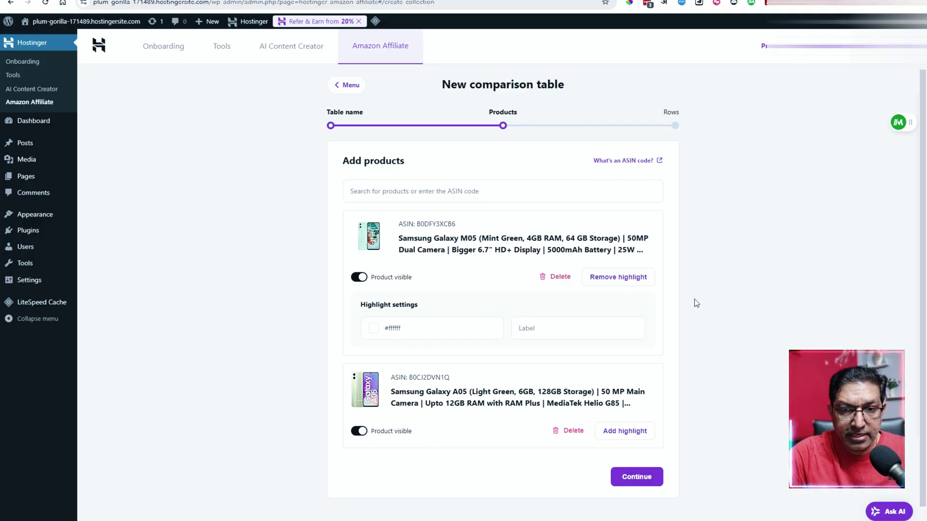
pyautogui.scroll(-1, 766, 274)
pyautogui.click(634, 457)
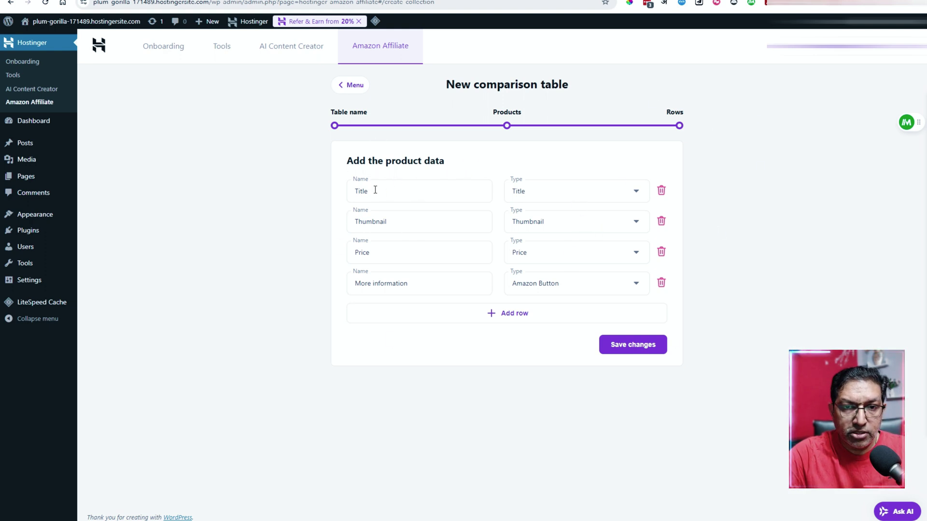
pyautogui.click(453, 191)
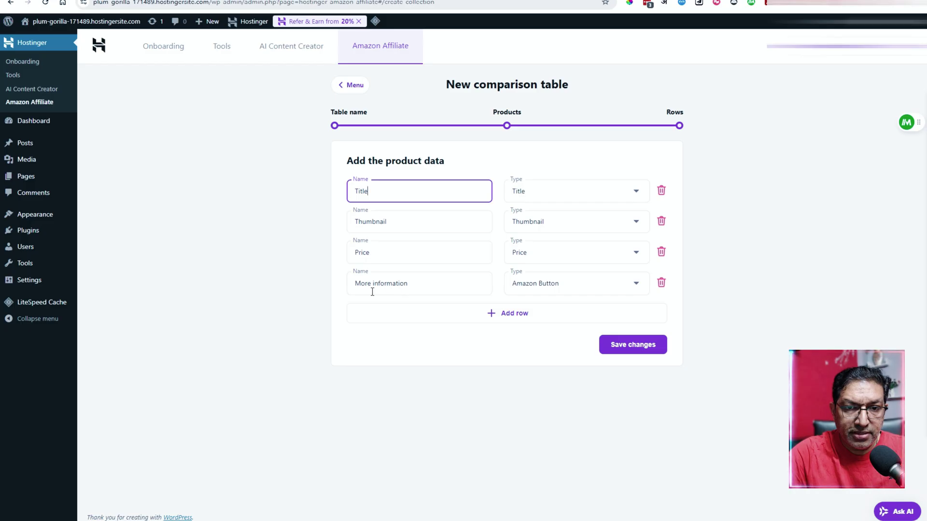
pyautogui.click(637, 348)
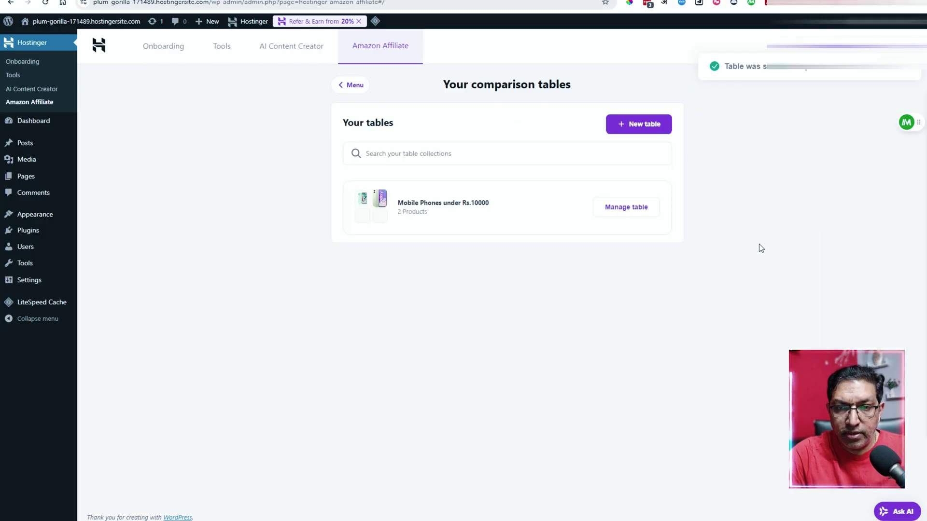
# Return to the comparison tables list and create a new blank post from Posts
pyautogui.click(631, 207)
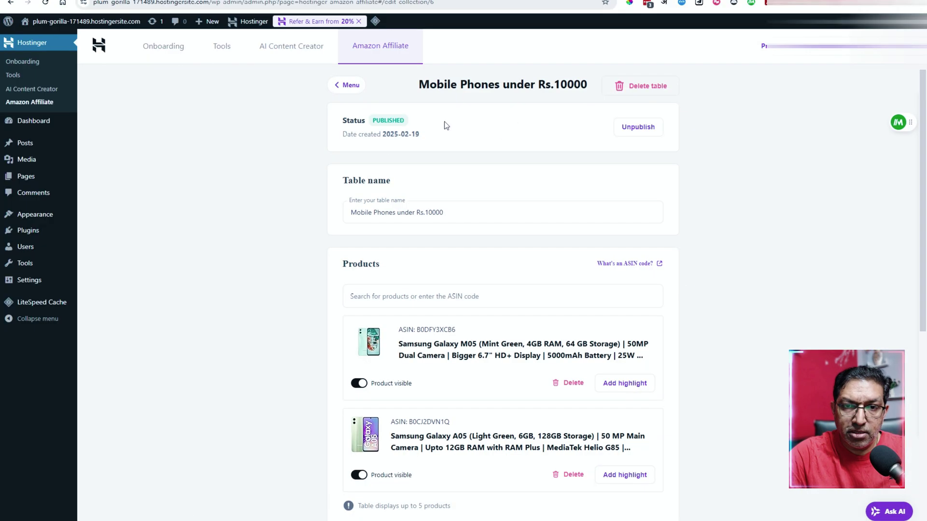
pyautogui.scroll(-3, 495, 202)
pyautogui.scroll(3, 495, 203)
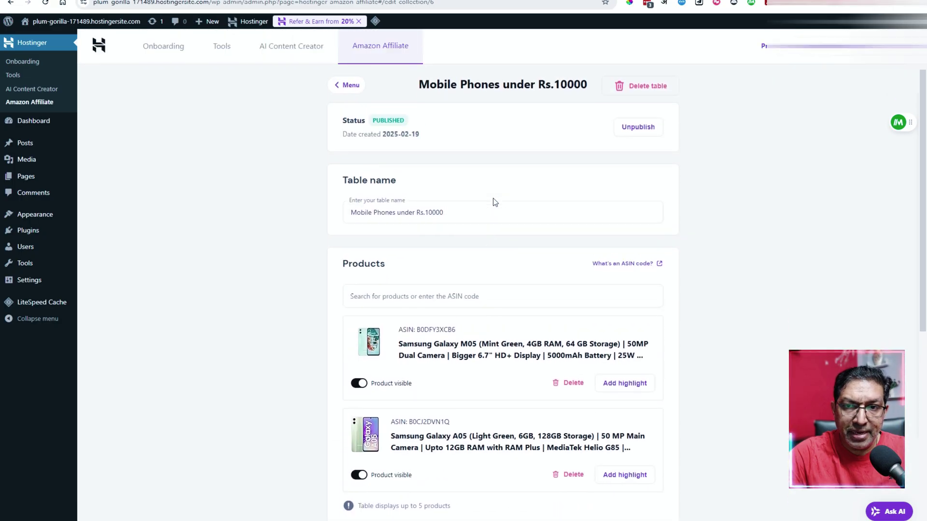
pyautogui.click(347, 86)
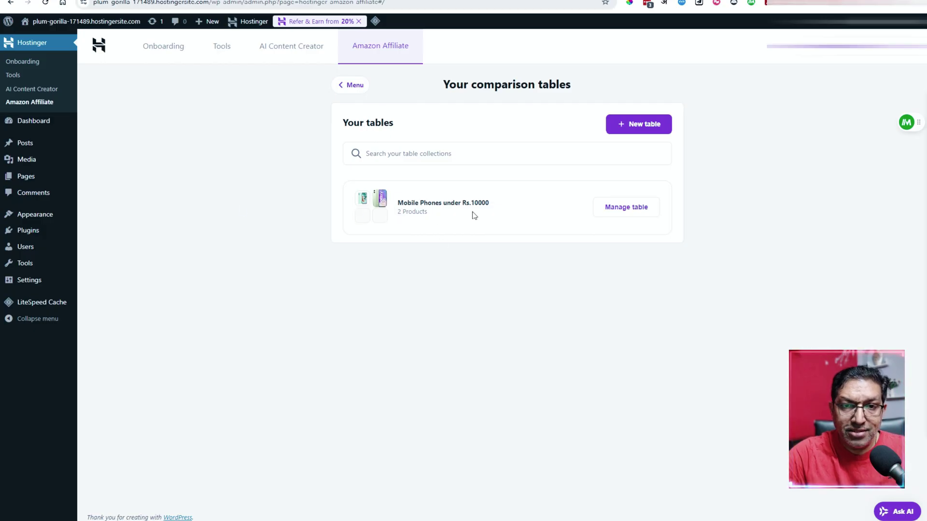
pyautogui.moveTo(39, 143)
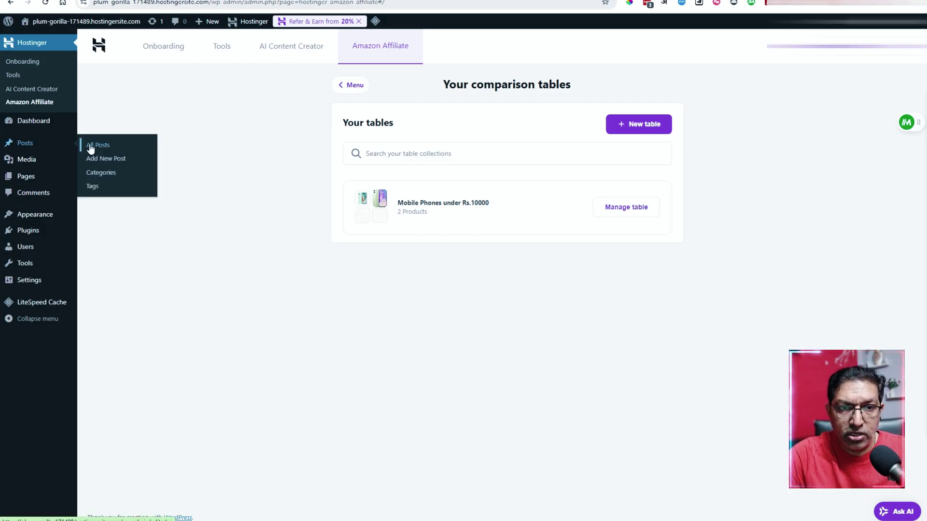
pyautogui.click(106, 159)
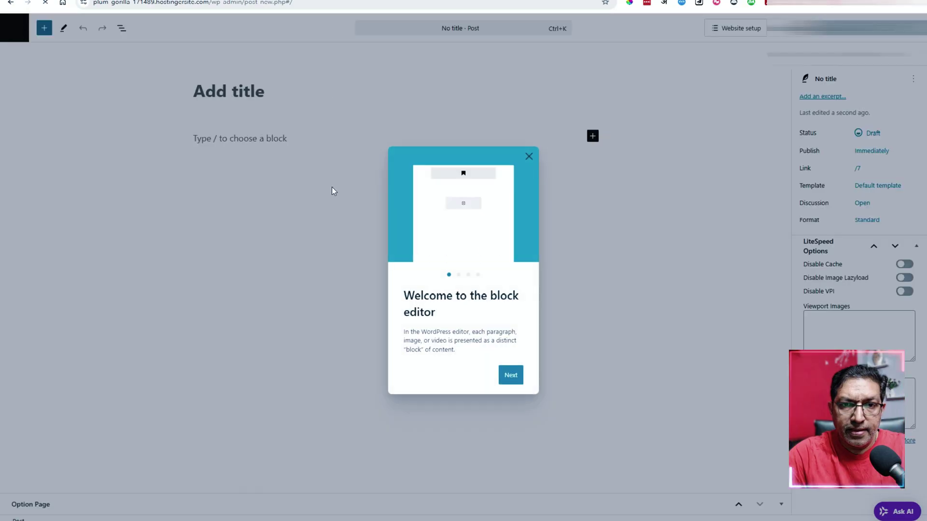
# Close the welcome guide and title the post 'Best Mobile Phones under Rs.10000'
pyautogui.click(510, 385)
pyautogui.click(528, 148)
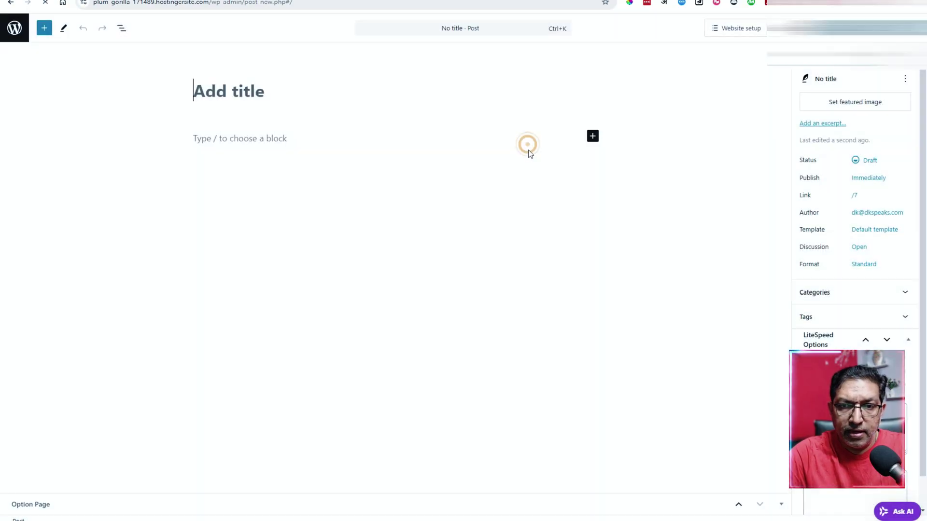
pyautogui.write('Best M')
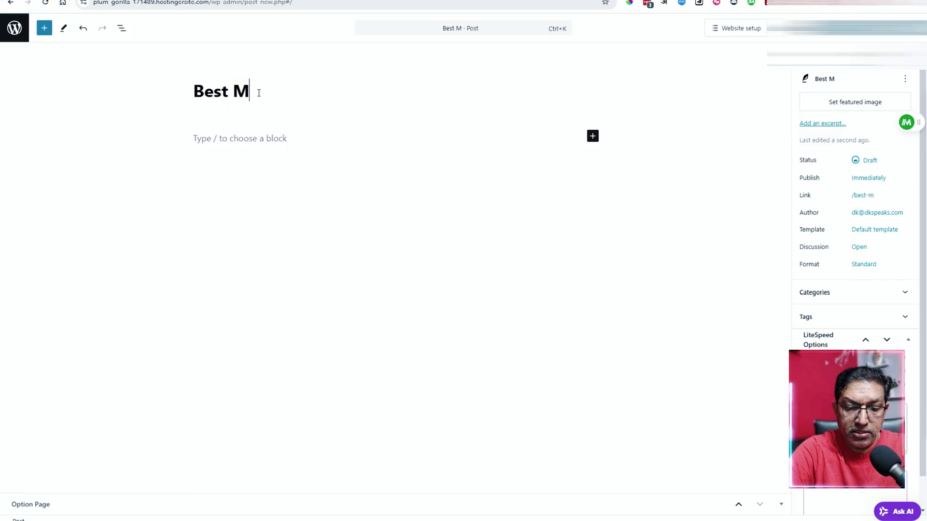
pyautogui.write('obile Phone')
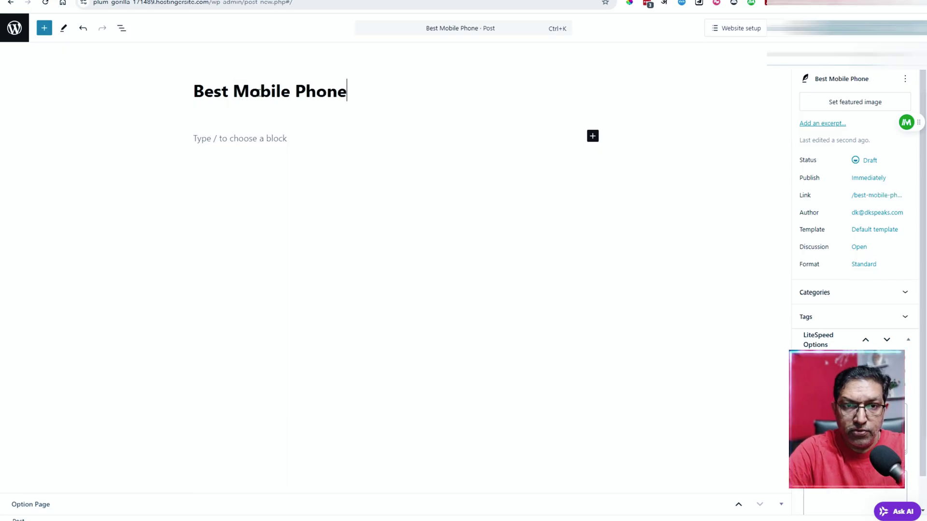
pyautogui.write('s under Rs.')
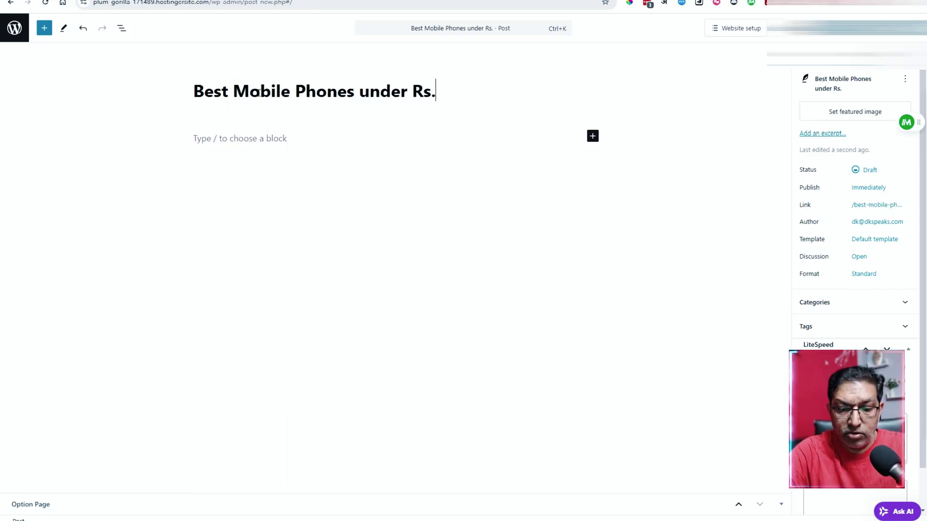
pyautogui.write('10000')
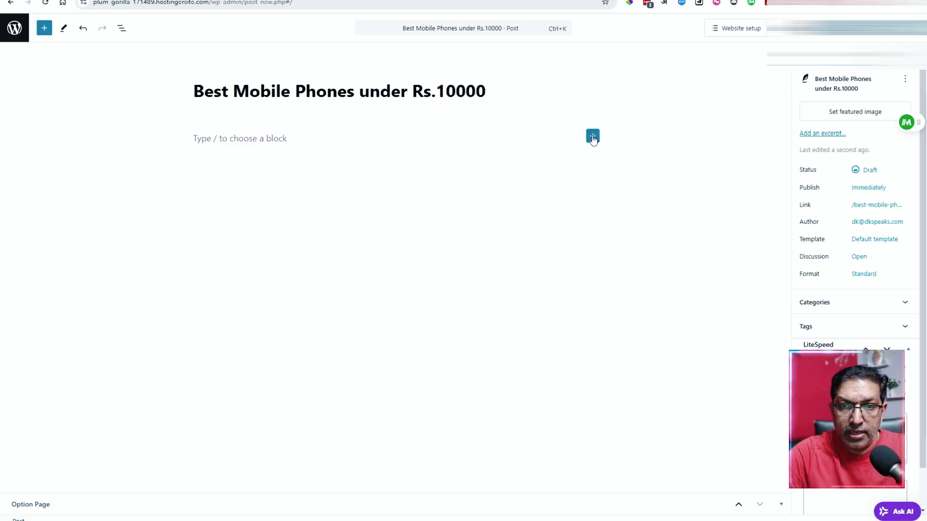
# Insert an Amazon comparison table block using the saved 'Mobile Phones under Rs.10000' configuration
pyautogui.click(593, 136)
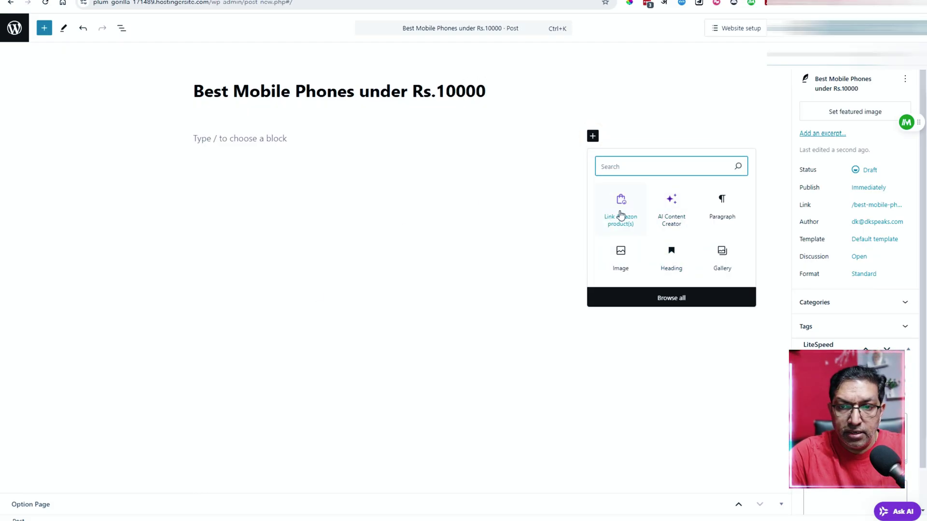
pyautogui.click(621, 212)
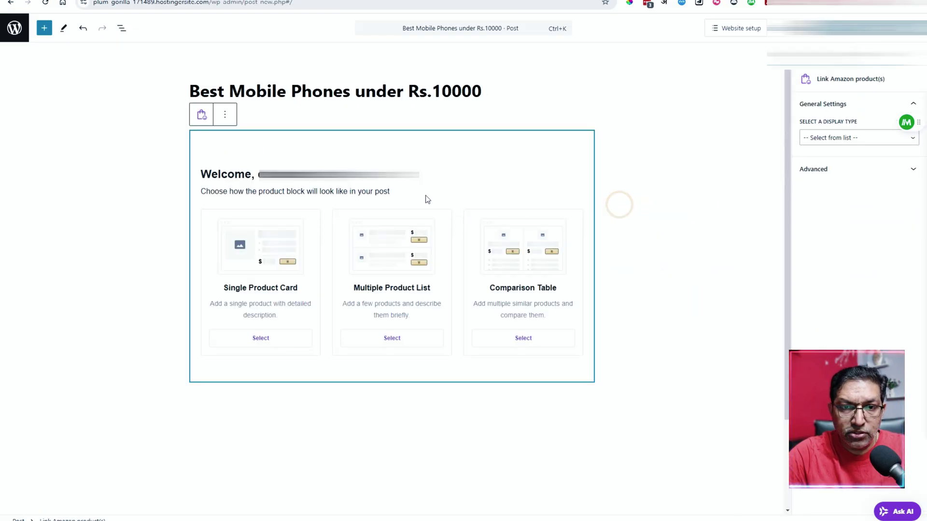
pyautogui.click(536, 342)
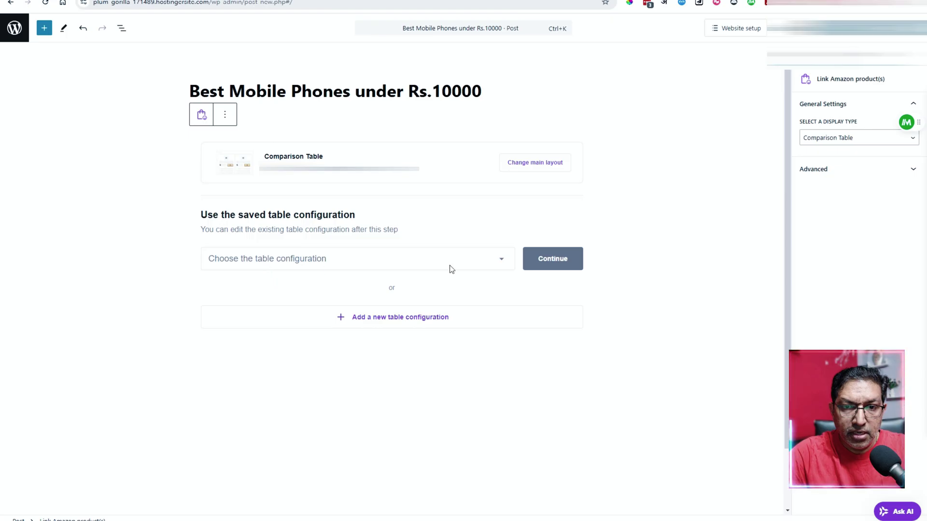
pyautogui.click(469, 268)
pyautogui.click(273, 279)
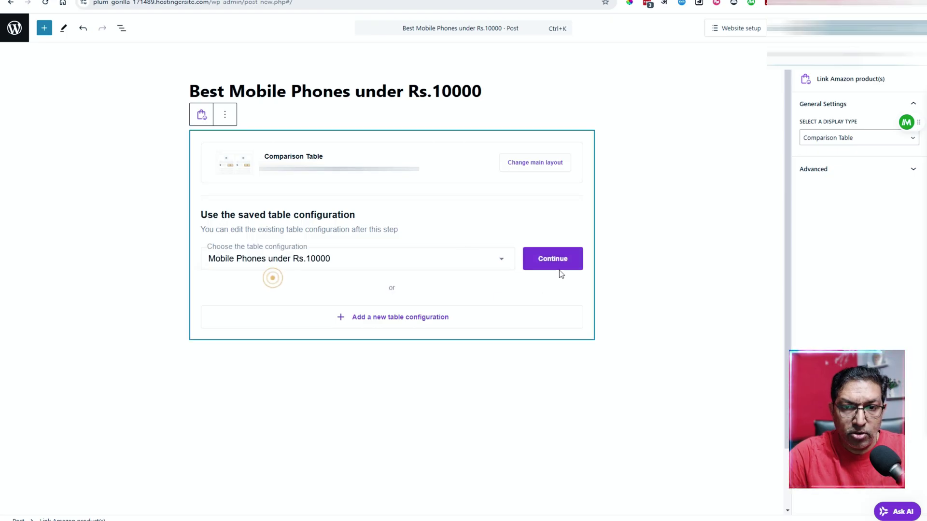
pyautogui.click(555, 259)
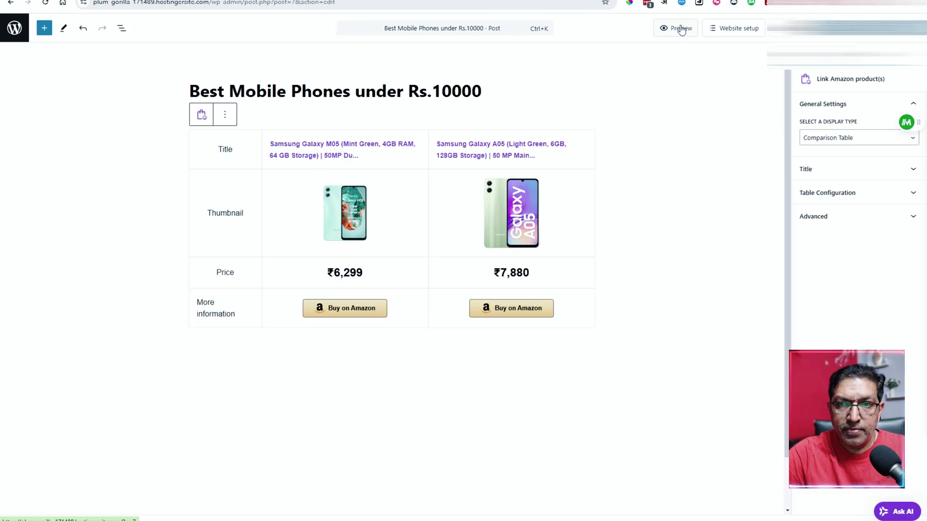
pyautogui.click(679, 27)
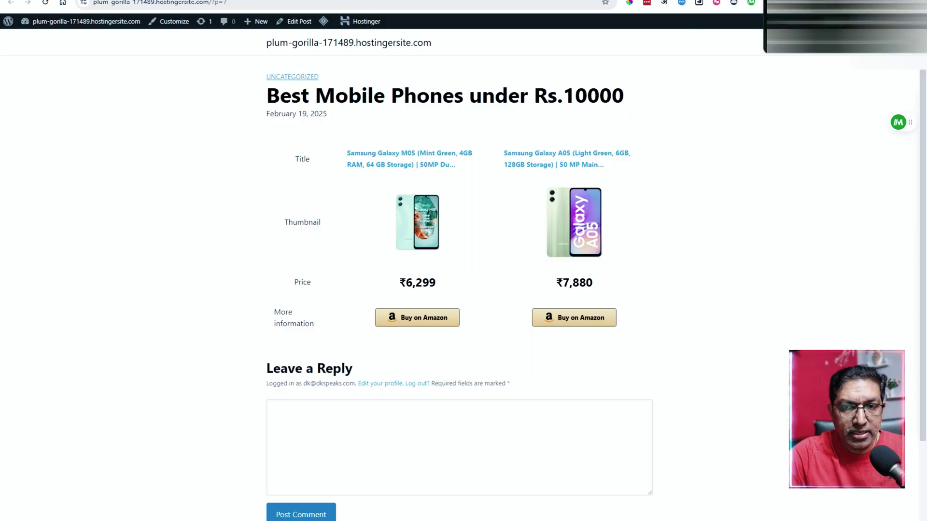
pyautogui.hotkey('ctrl', 'w')
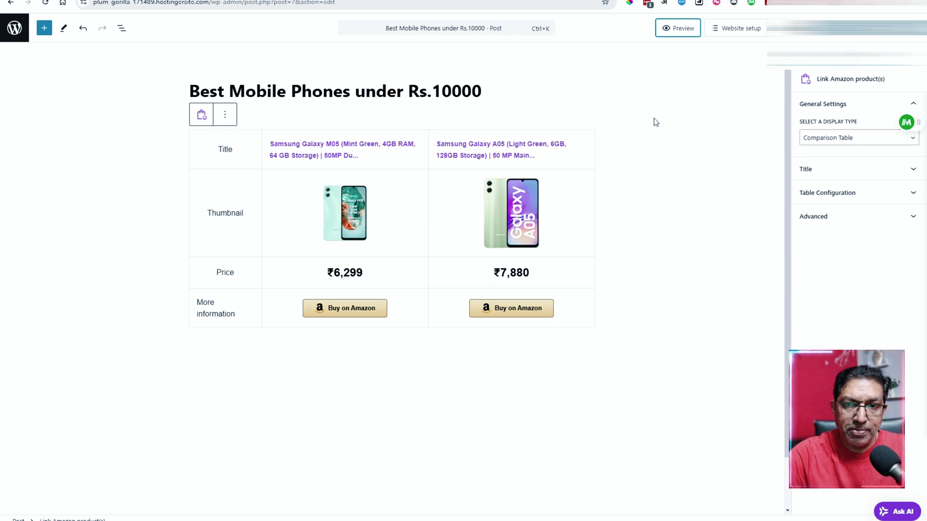
# Return to Hostinger Website setup, confirm the Amazon account step is completed, then open AI Content Creator
pyautogui.click(743, 32)
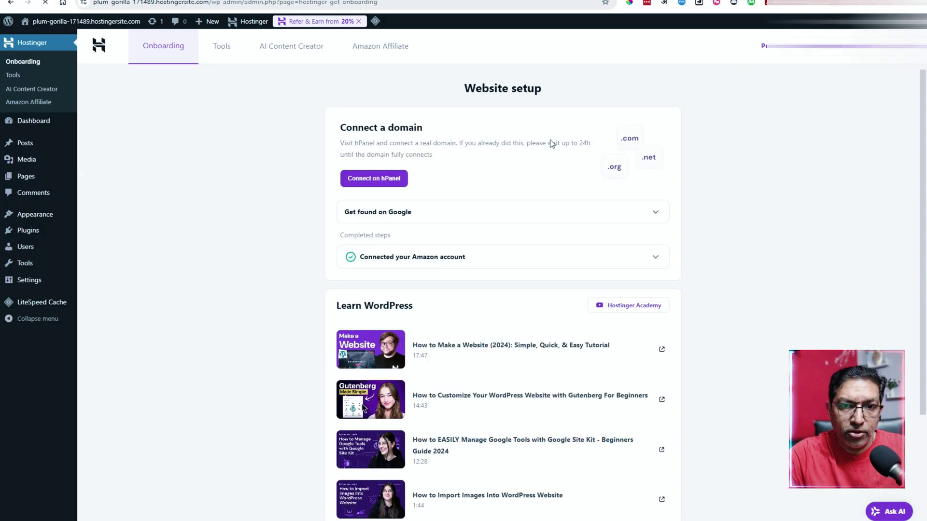
pyautogui.scroll(-1, 550, 143)
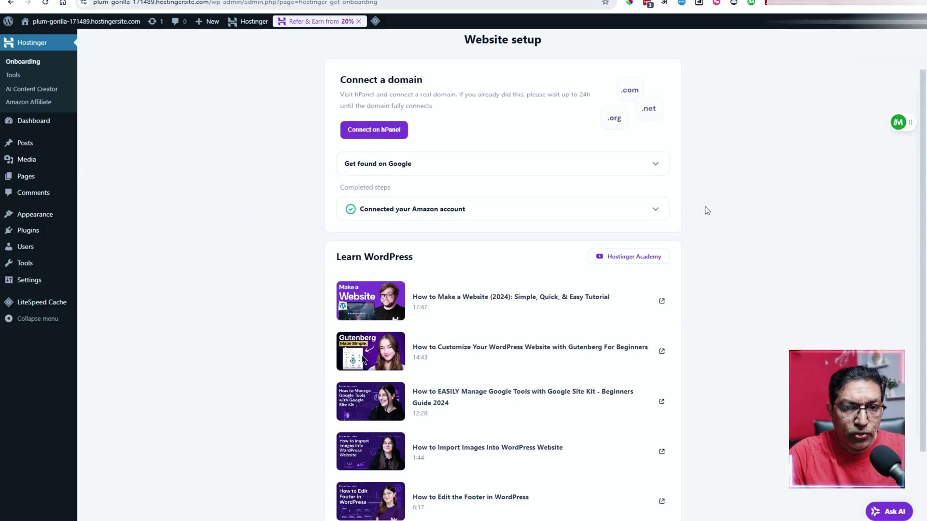
pyautogui.scroll(-2, 671, 178)
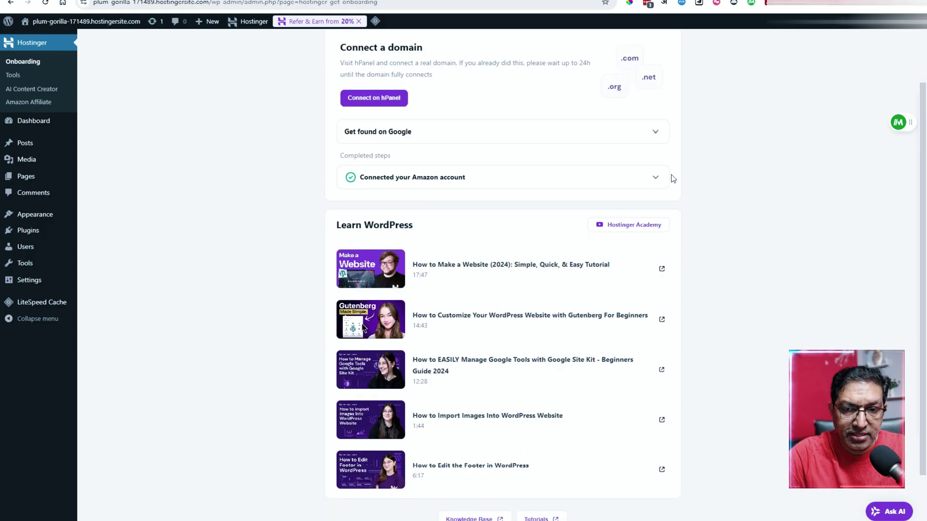
pyautogui.scroll(3, 671, 178)
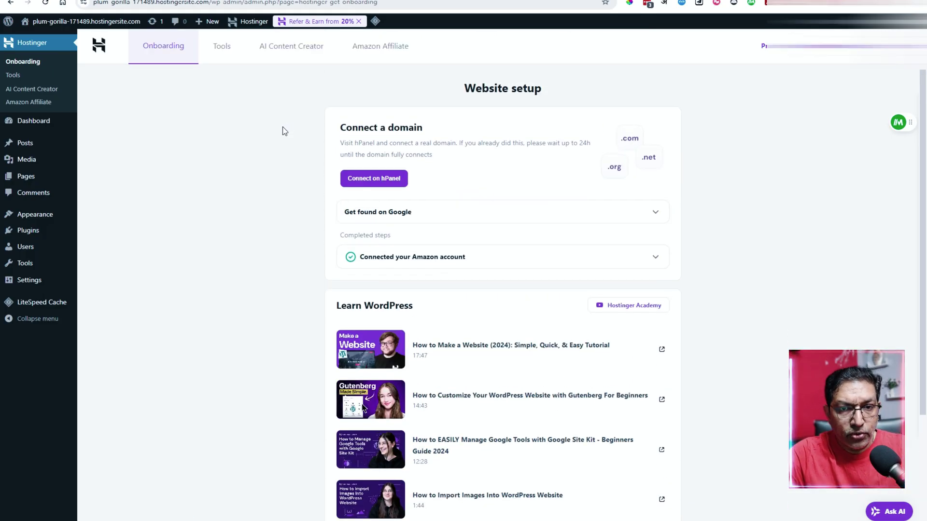
pyautogui.moveTo(49, 215)
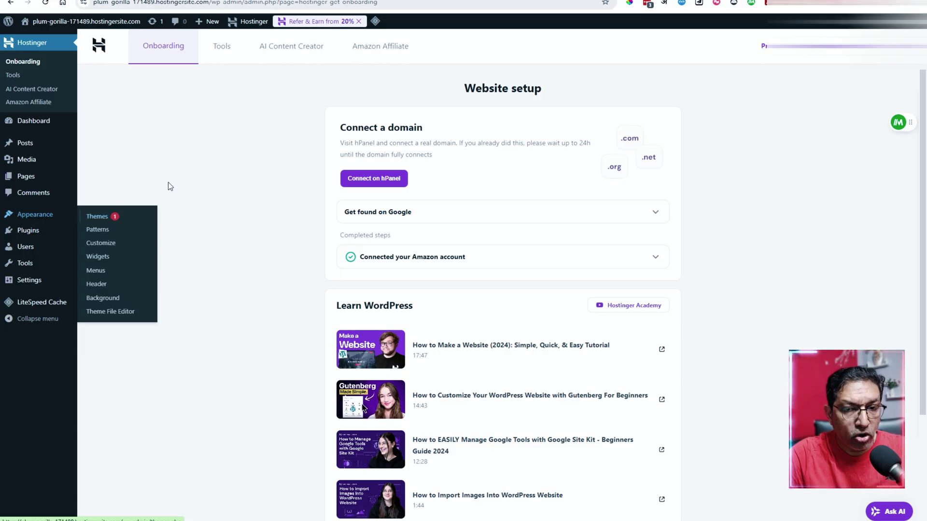
pyautogui.click(223, 151)
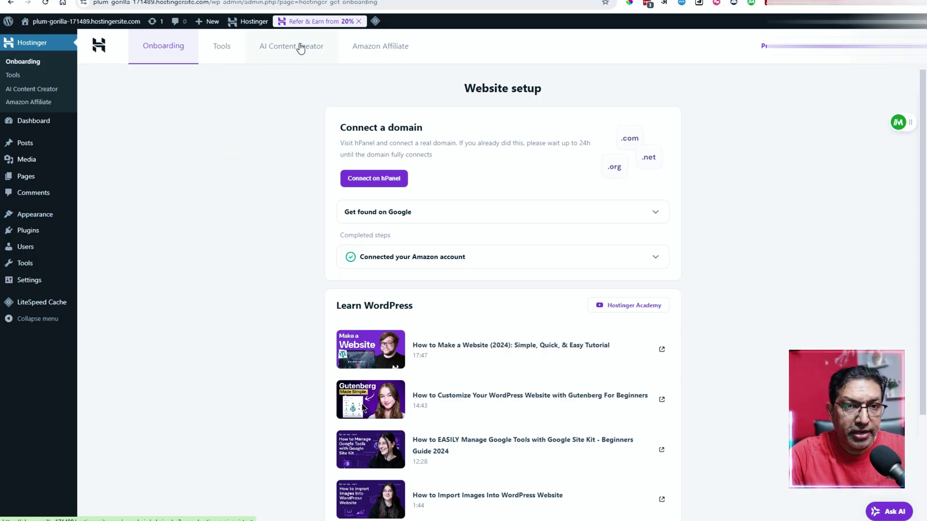
pyautogui.click(300, 48)
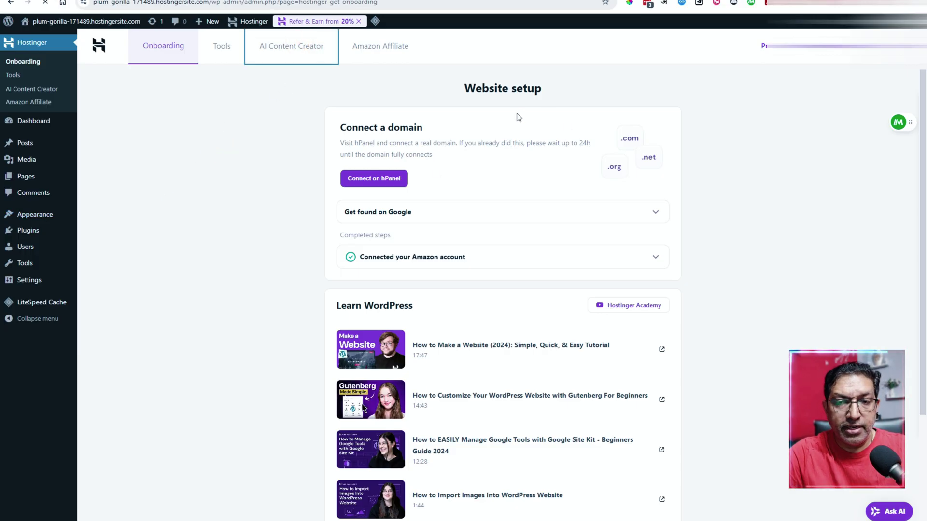